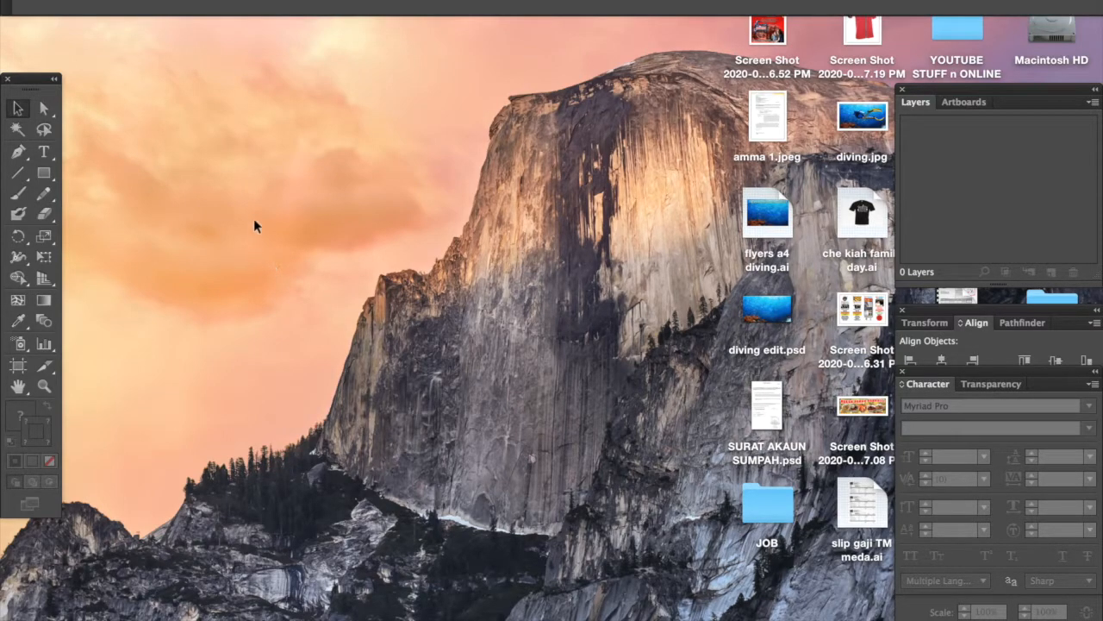
# Step: Open the Family Day T-shirt design (.ai file) from the Desktop
pyautogui.click(127, 1)
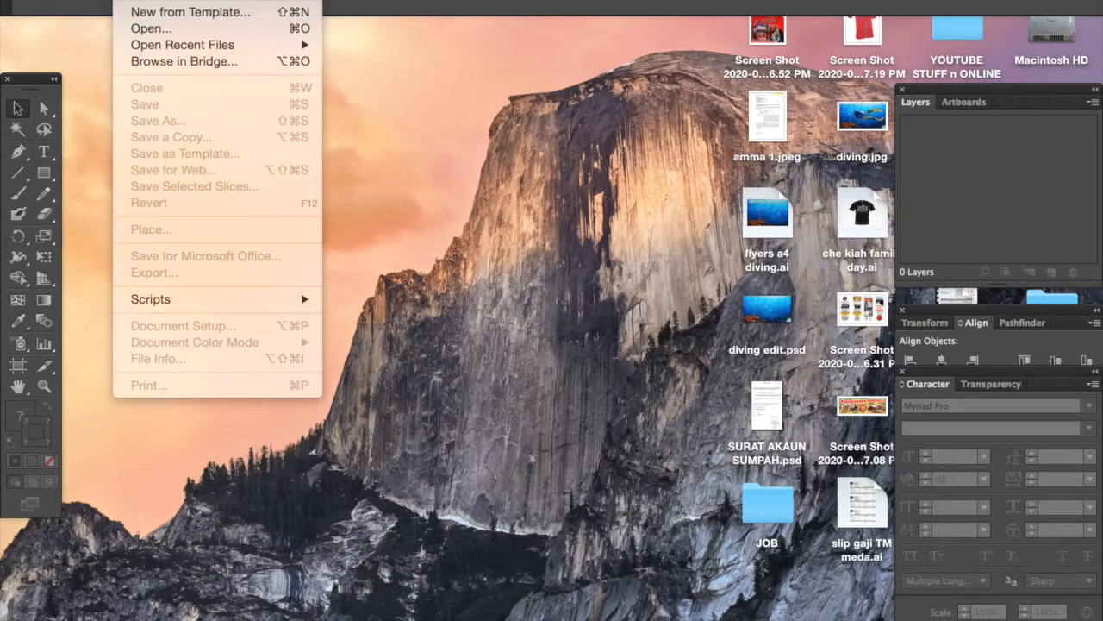
pyautogui.click(134, 32)
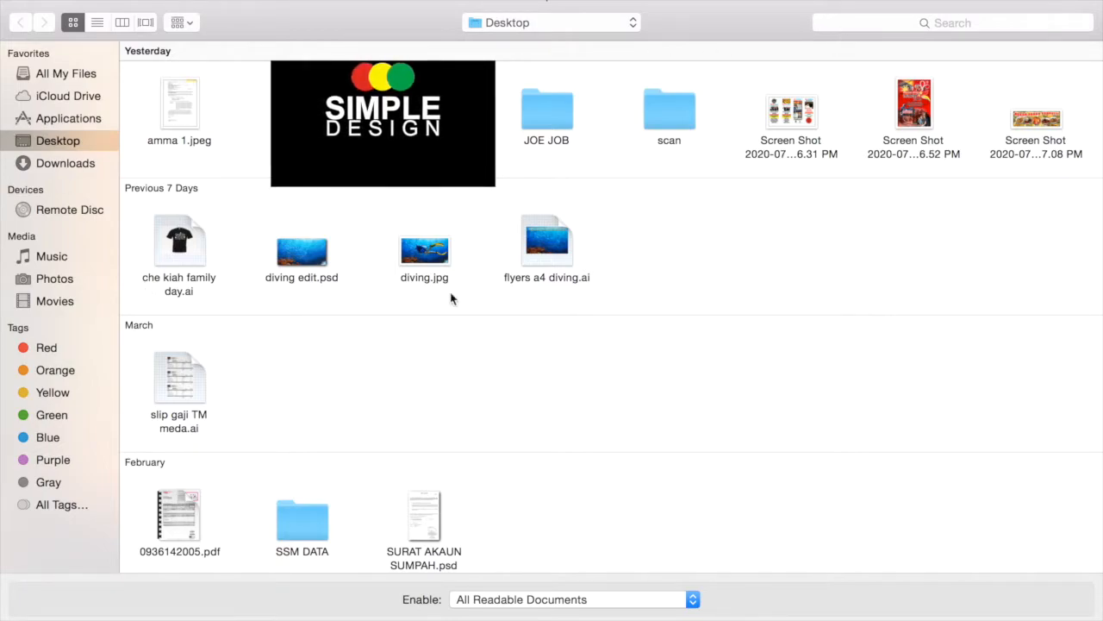
pyautogui.doubleClick(170, 246)
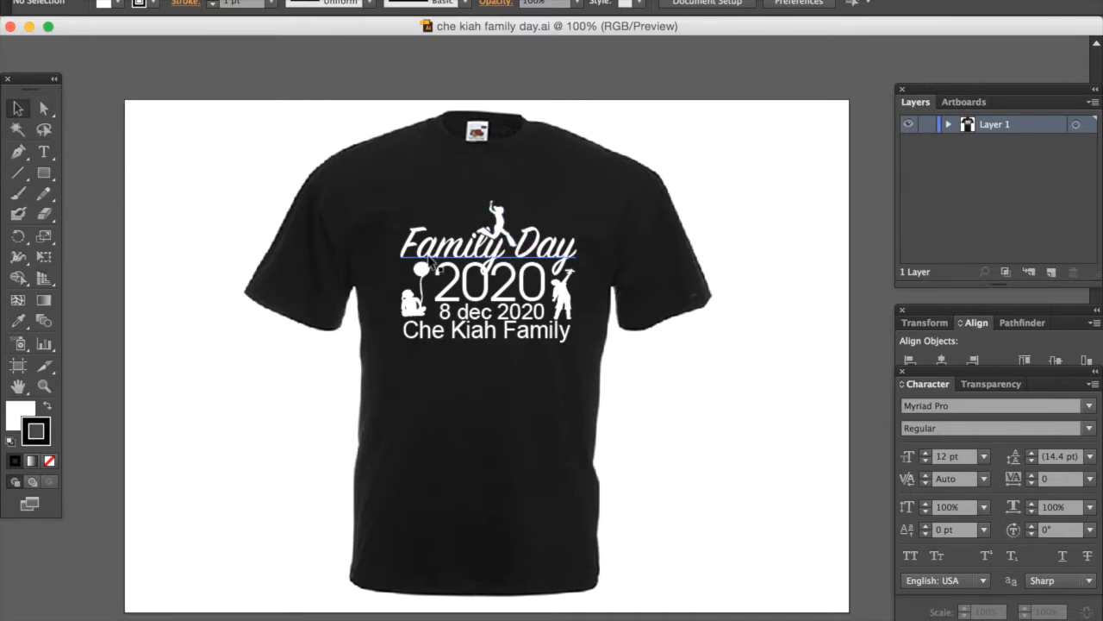
pyautogui.click(431, 263)
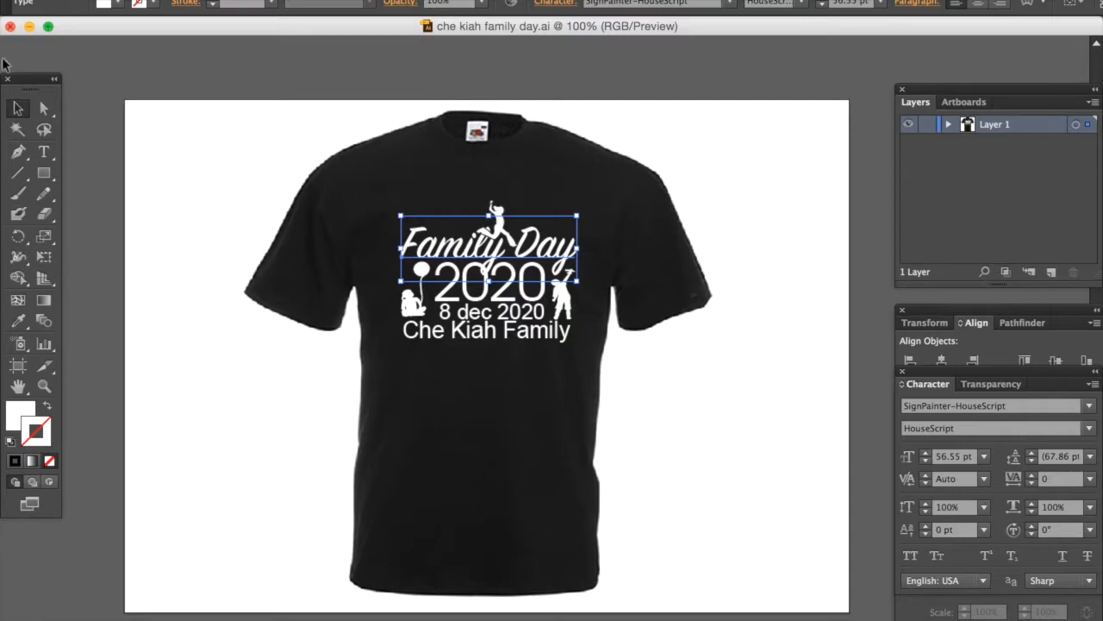
pyautogui.click(86, 153)
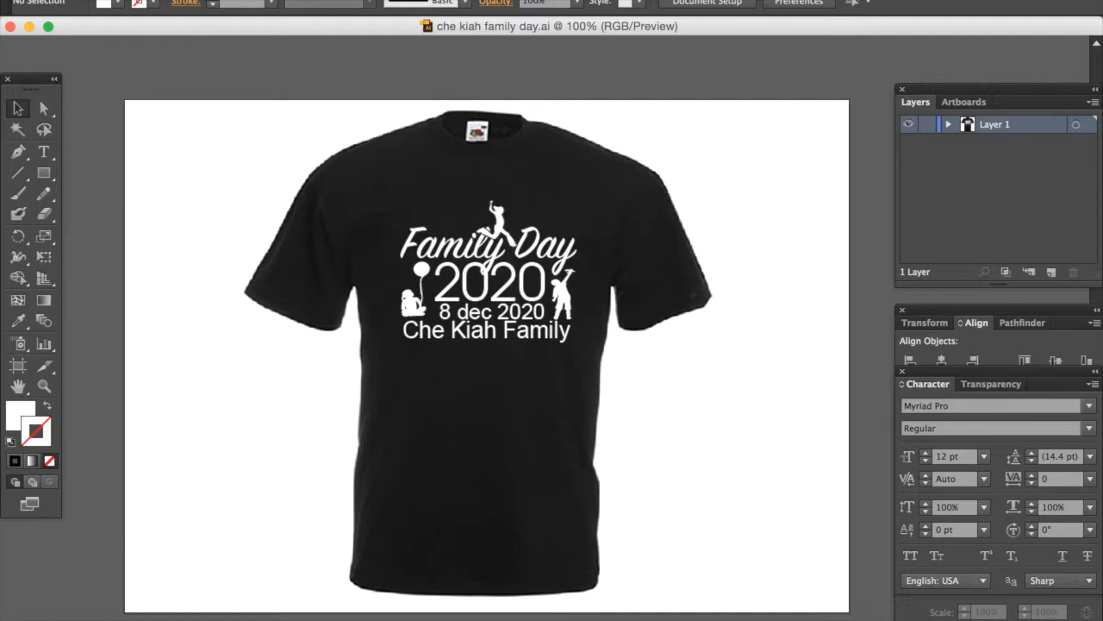
pyautogui.click(448, 1)
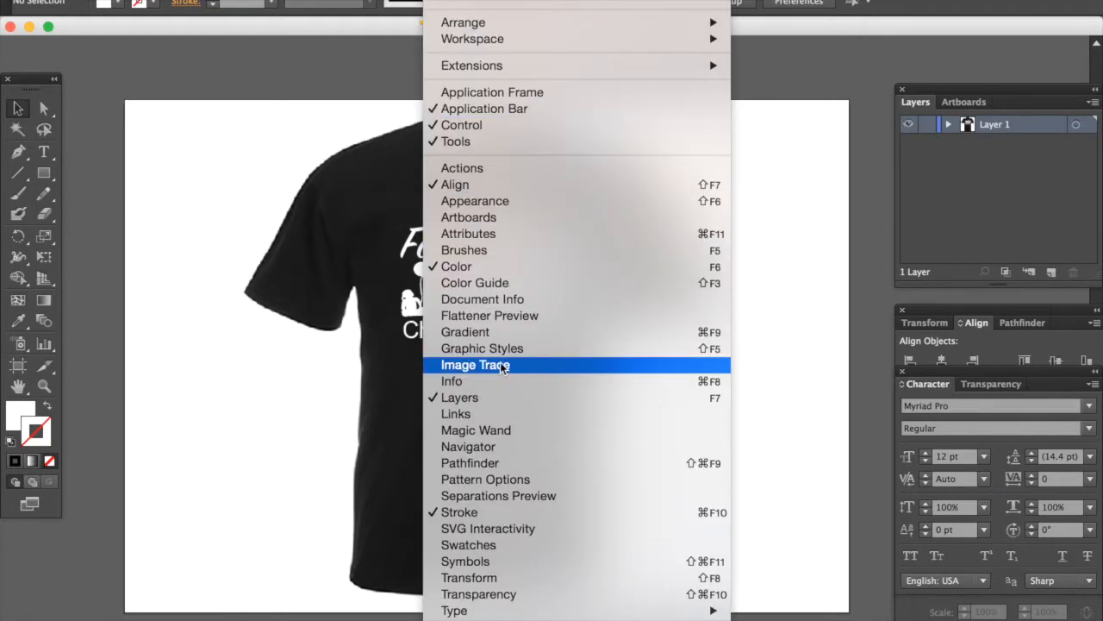
pyautogui.click(492, 405)
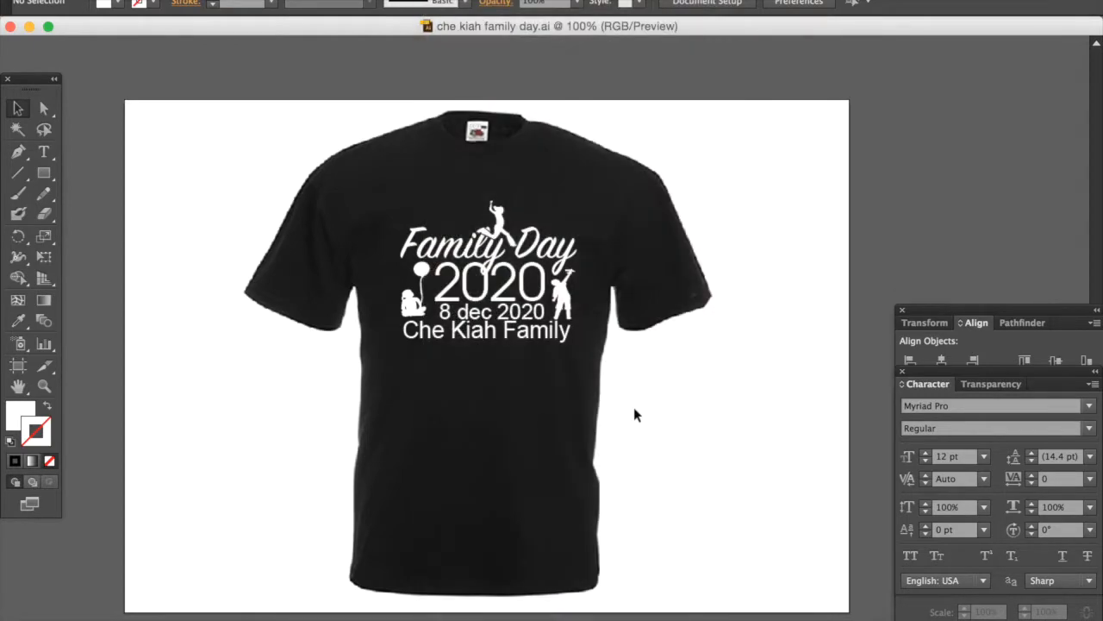
pyautogui.click(448, 1)
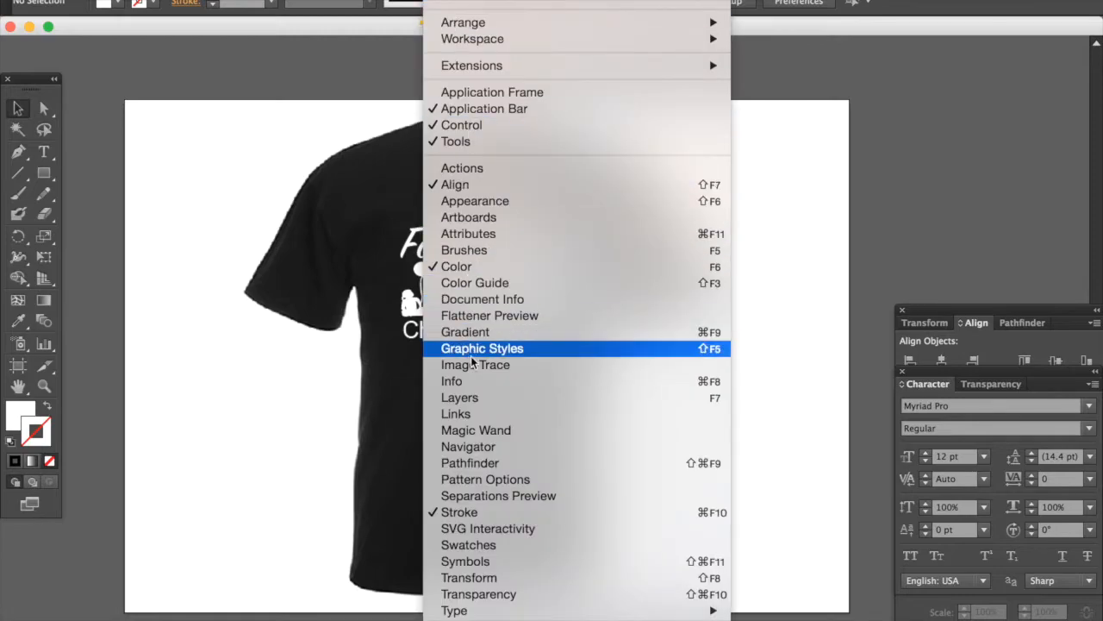
pyautogui.click(472, 405)
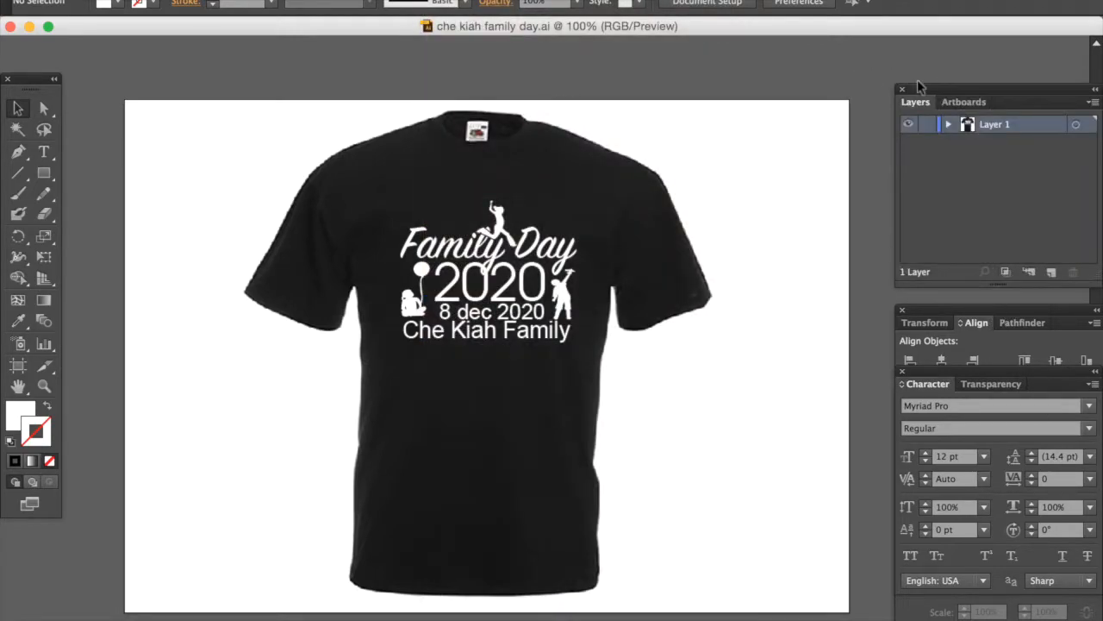
# Step: Add a second artboard to the T-shirt document
pyautogui.click(951, 103)
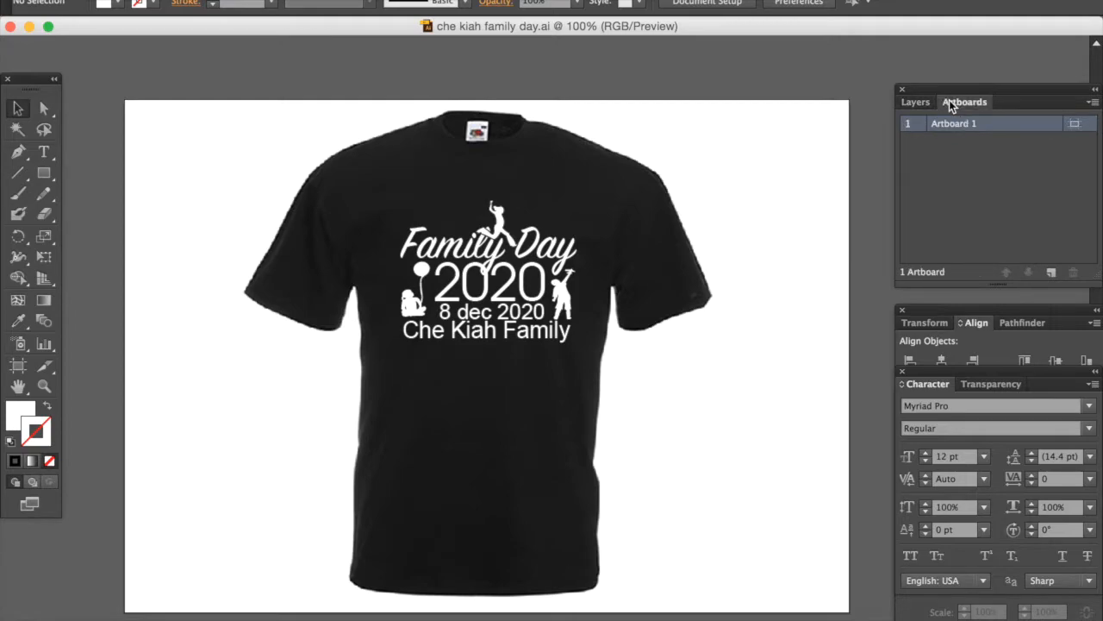
pyautogui.click(1051, 273)
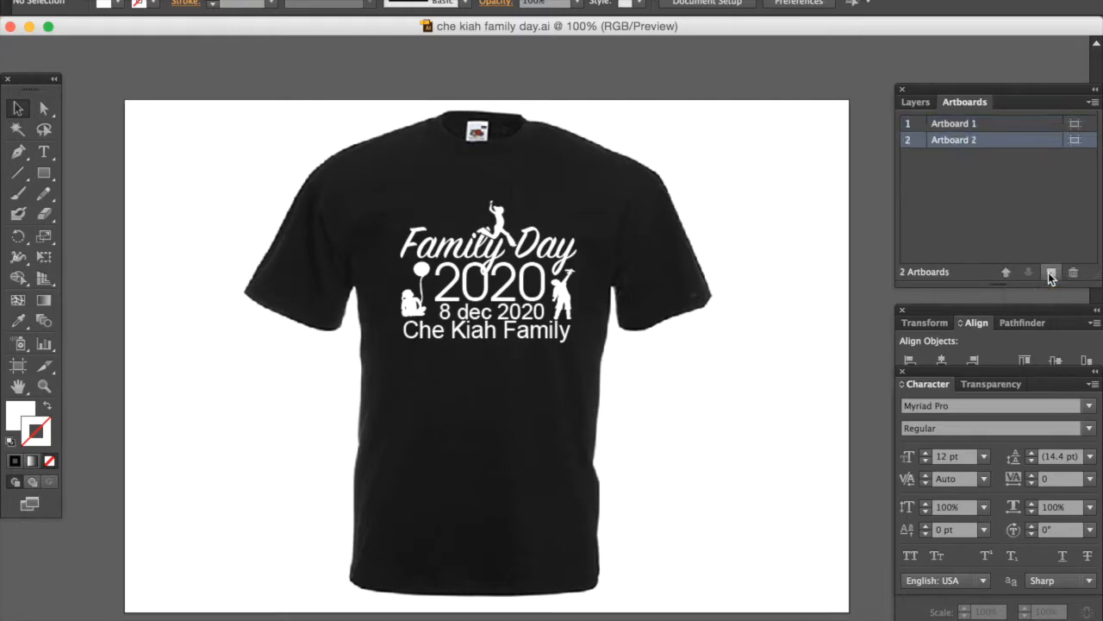
# Step: Copy all the white lettering and silhouette figures on the T-shirt and paste a duplicate into the document
pyautogui.click(13, 391)
pyautogui.moveTo(504, 333); pyautogui.dragTo(256, 300)
pyautogui.click(18, 108)
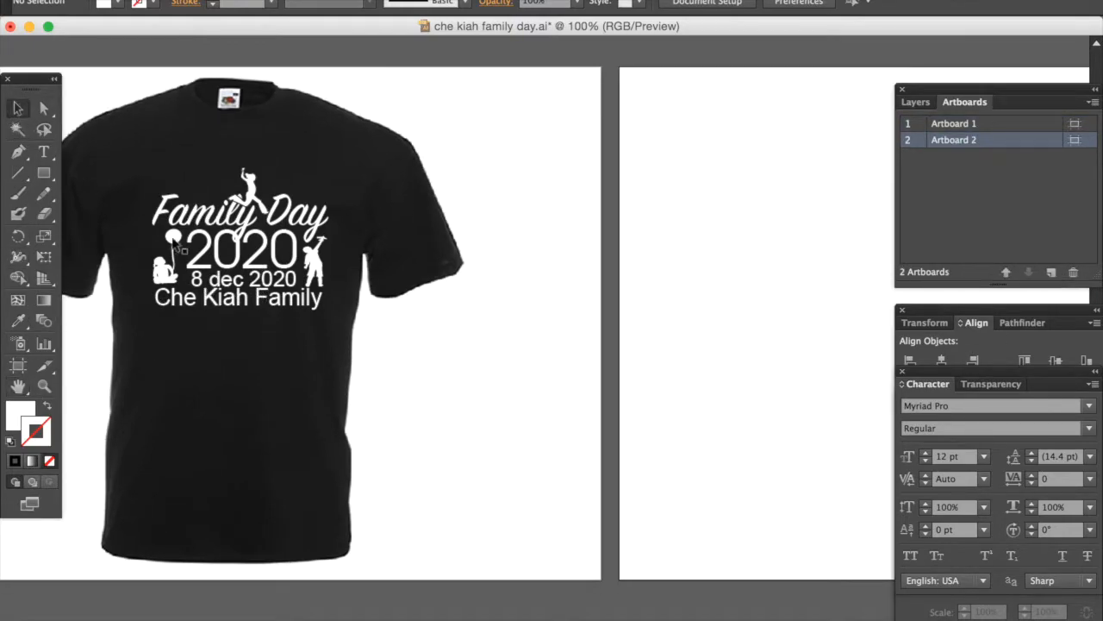
pyautogui.moveTo(112, 135); pyautogui.dragTo(383, 371)
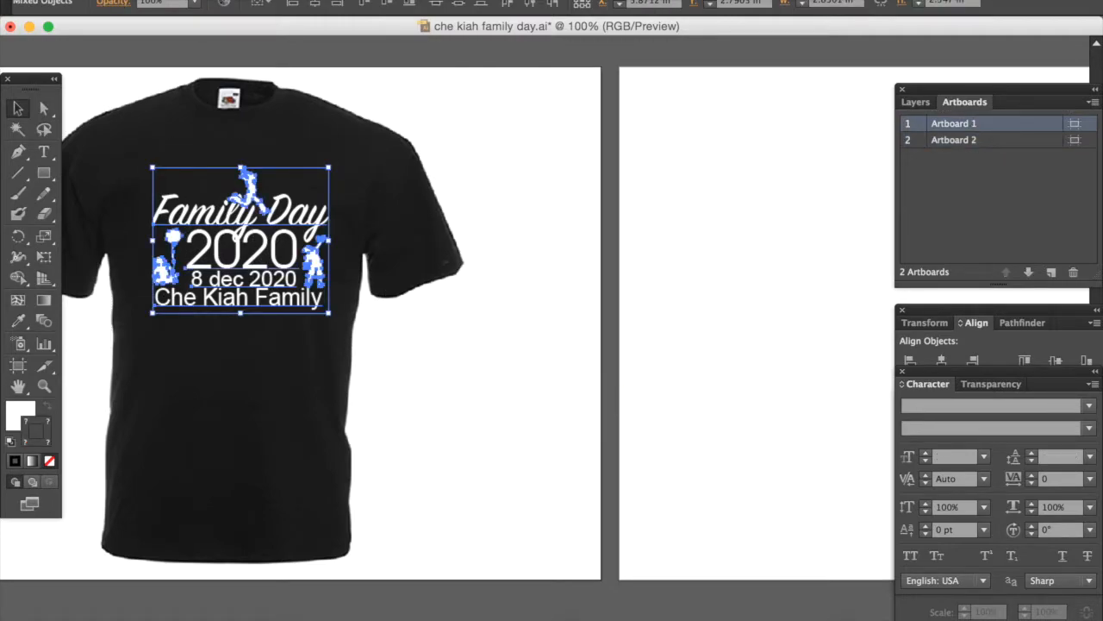
pyautogui.click(164, 1)
pyautogui.click(179, 57)
pyautogui.click(164, 1)
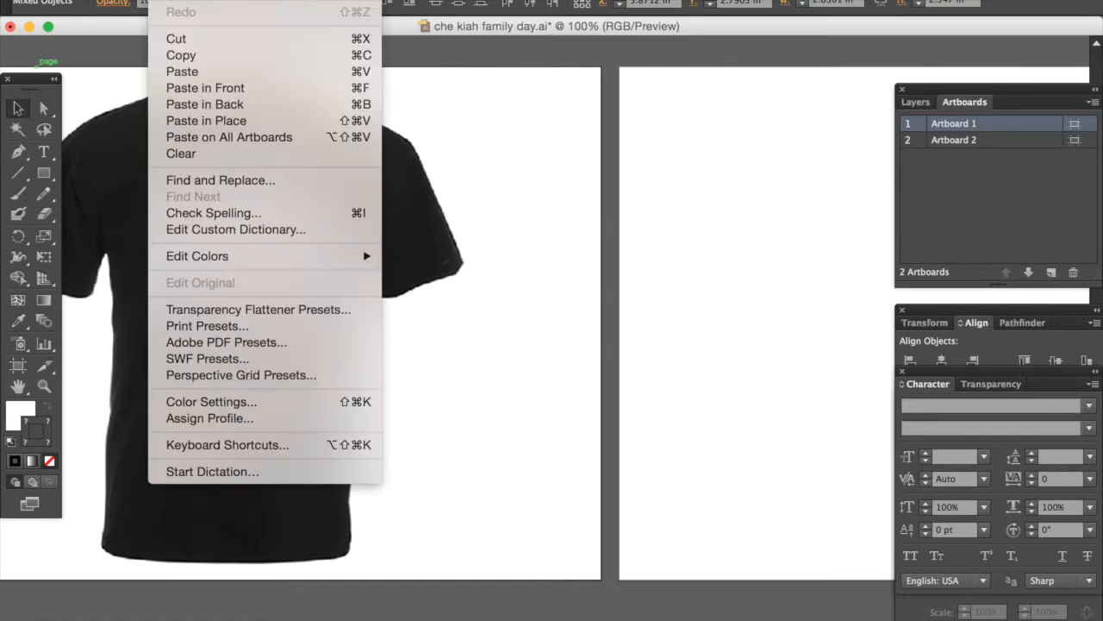
pyautogui.click(180, 78)
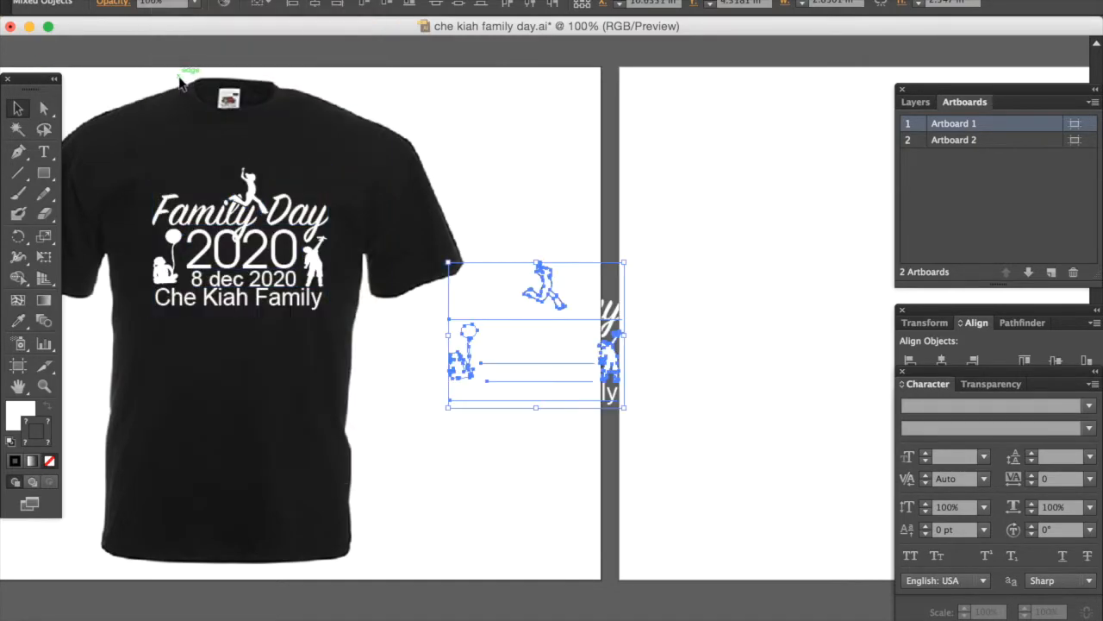
# Step: Move the pasted lettering and figures into the upper-left corner of the second artboard
pyautogui.click(17, 388)
pyautogui.moveTo(449, 392); pyautogui.dragTo(234, 393)
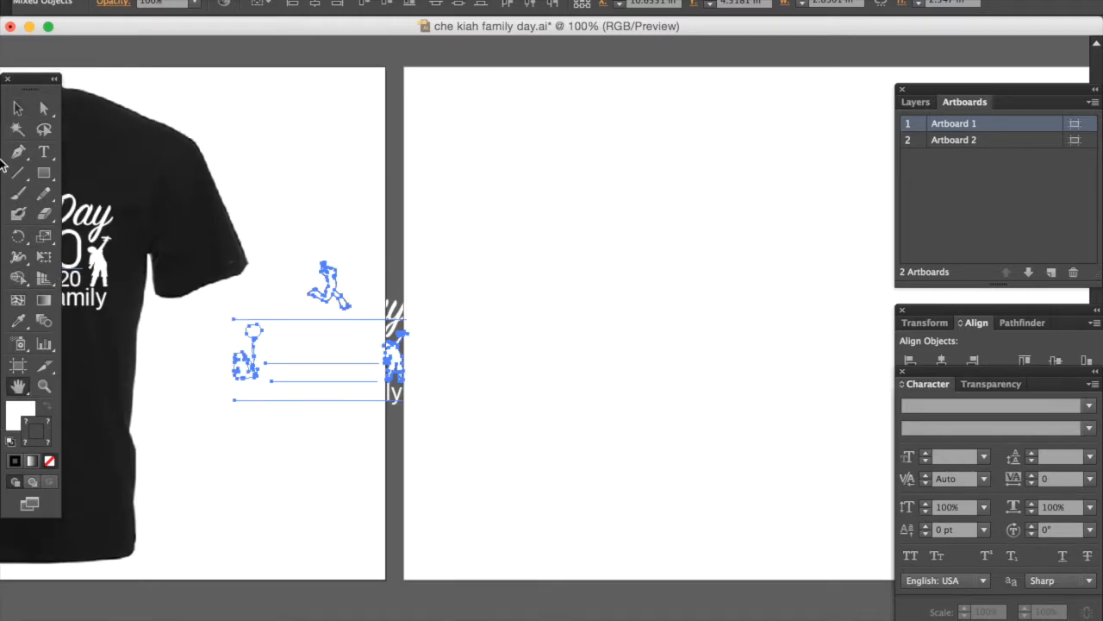
pyautogui.click(17, 108)
pyautogui.moveTo(303, 321); pyautogui.dragTo(487, 171)
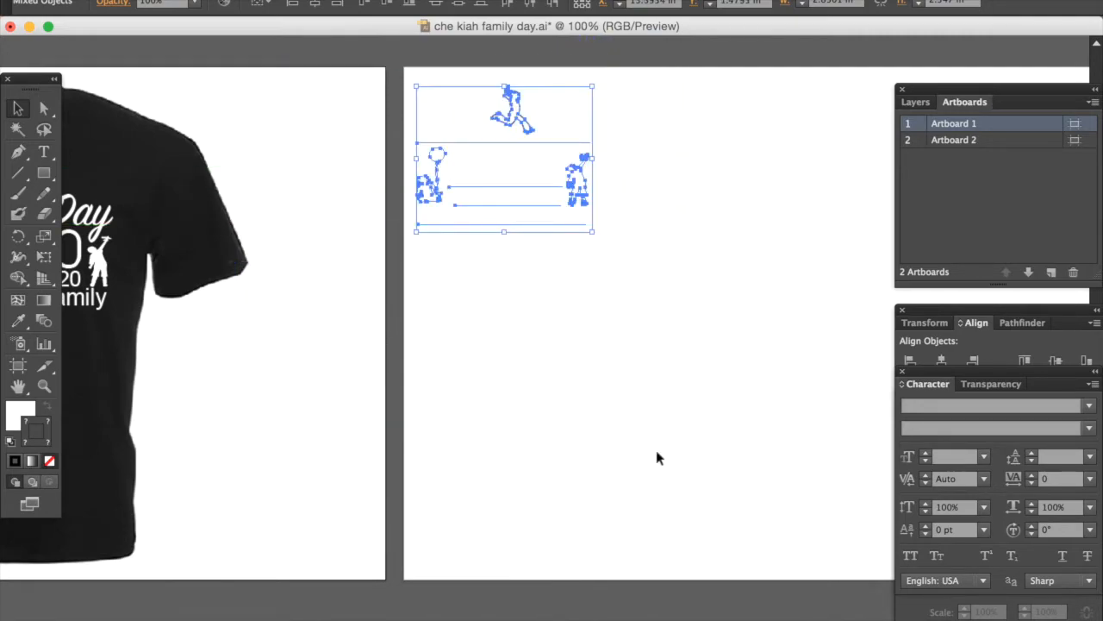
# Step: Enlarge the pasted artwork to about 9.4 by 7.8 in and shift it right to roughly centre it on the second artboard
pyautogui.hscroll(6, 651, 449)
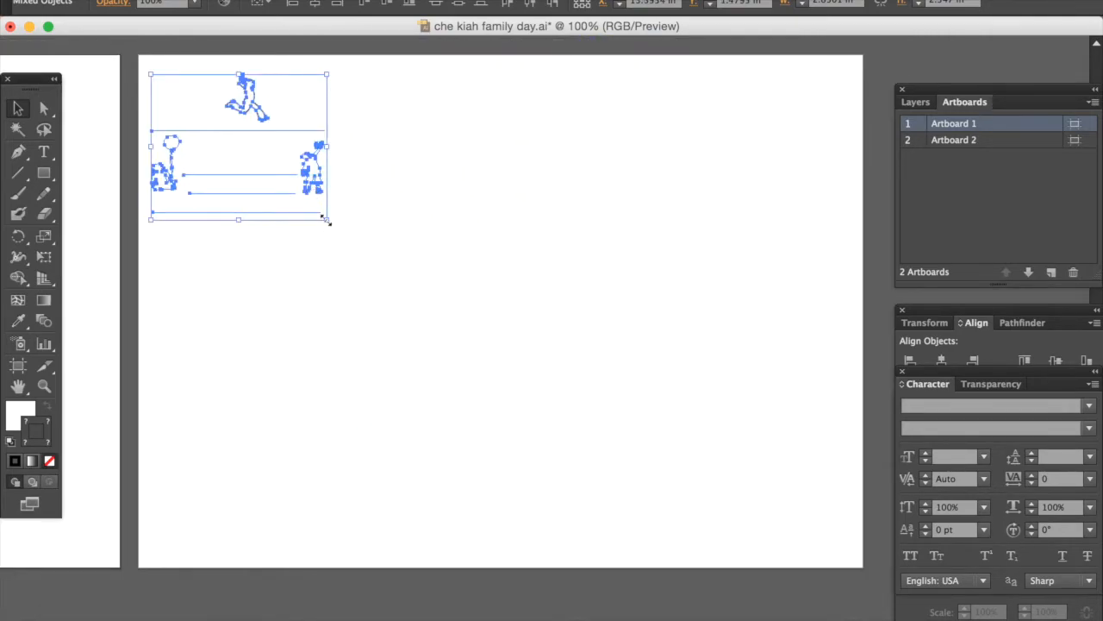
pyautogui.moveTo(328, 222); pyautogui.dragTo(732, 601)
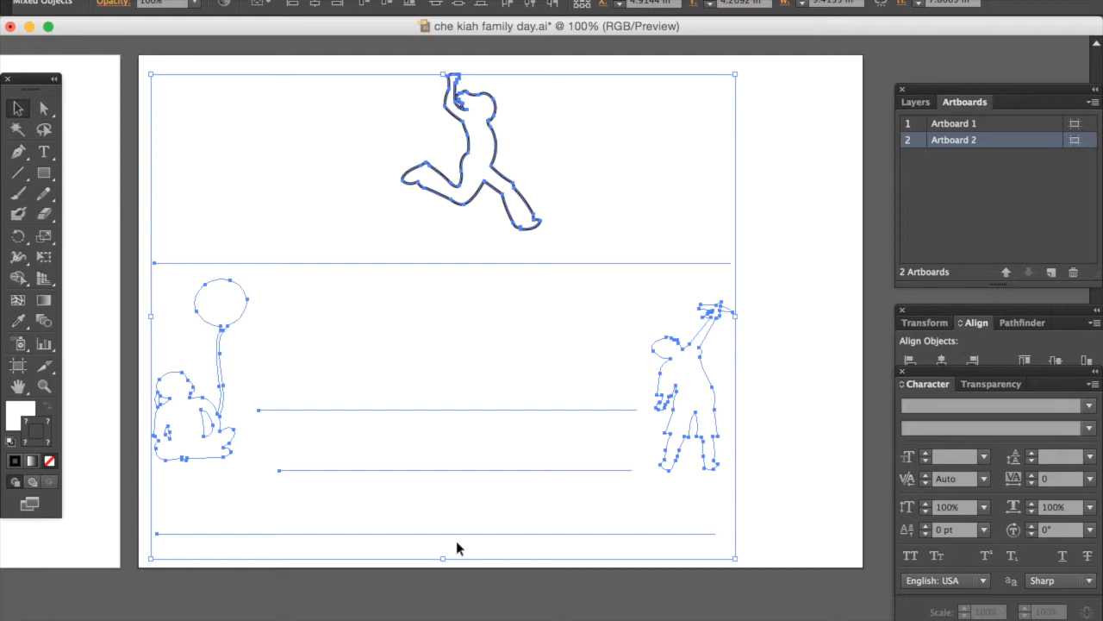
pyautogui.hotkey('shift', 'Right')
pyautogui.hotkey('shift', 'Right')
pyautogui.hotkey('shift', 'Right')
pyautogui.hotkey('shift', 'Right')
pyautogui.hotkey('shift', 'Right')
pyautogui.hotkey('shift', 'Right')
pyautogui.hotkey('shift', 'Right')
pyautogui.hotkey('shift', 'Right')
pyautogui.hotkey('shift', 'Right')
pyautogui.hotkey('shift', 'Right')
pyautogui.hotkey('shift', 'Left')
pyautogui.hotkey('shift', 'Left')
pyautogui.hotkey('shift', 'Left')
pyautogui.hotkey('shift', 'Right')
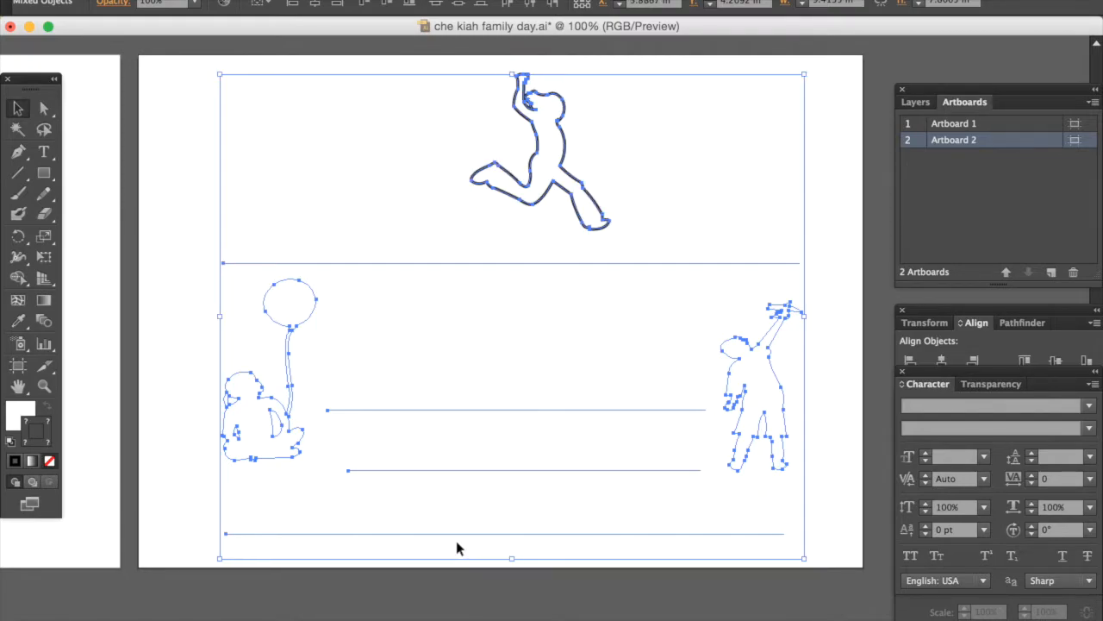
pyautogui.click(133, 359)
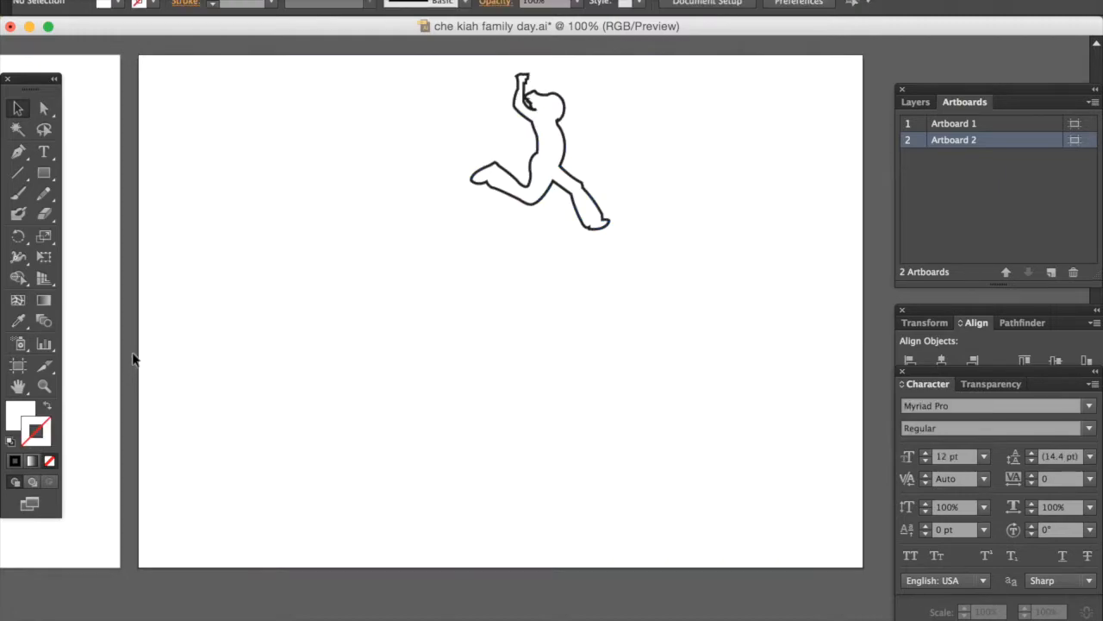
# Step: Lock the original lettering and silhouette figures on the T-shirt in the first artboard
pyautogui.click(18, 386)
pyautogui.moveTo(185, 406); pyautogui.dragTo(666, 389)
pyautogui.press('super+0')
pyautogui.click(18, 108)
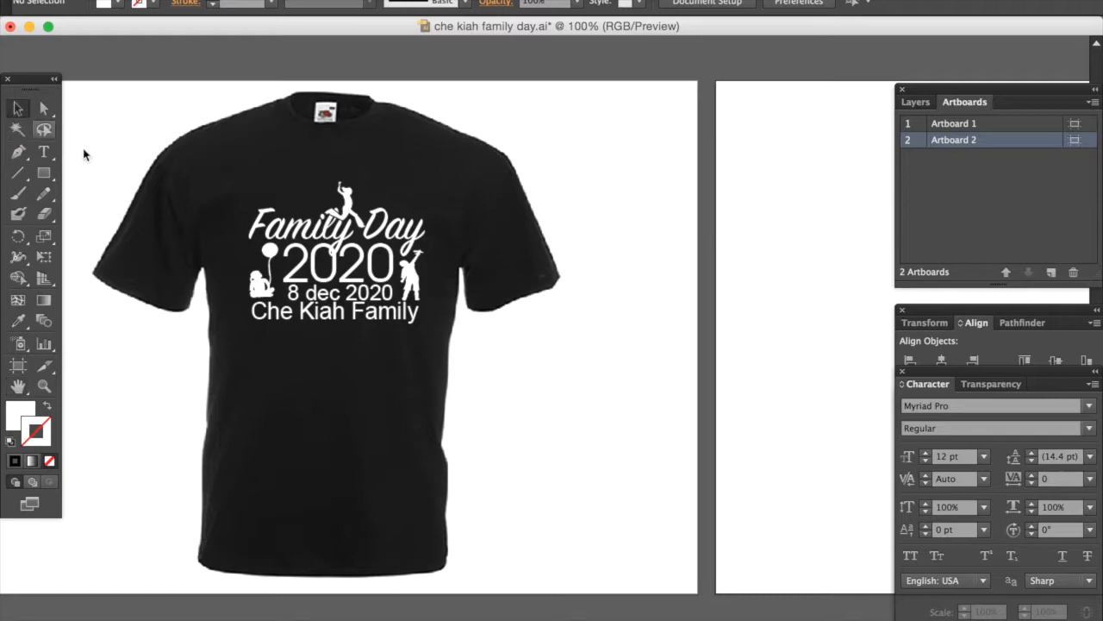
pyautogui.moveTo(162, 85); pyautogui.dragTo(457, 428)
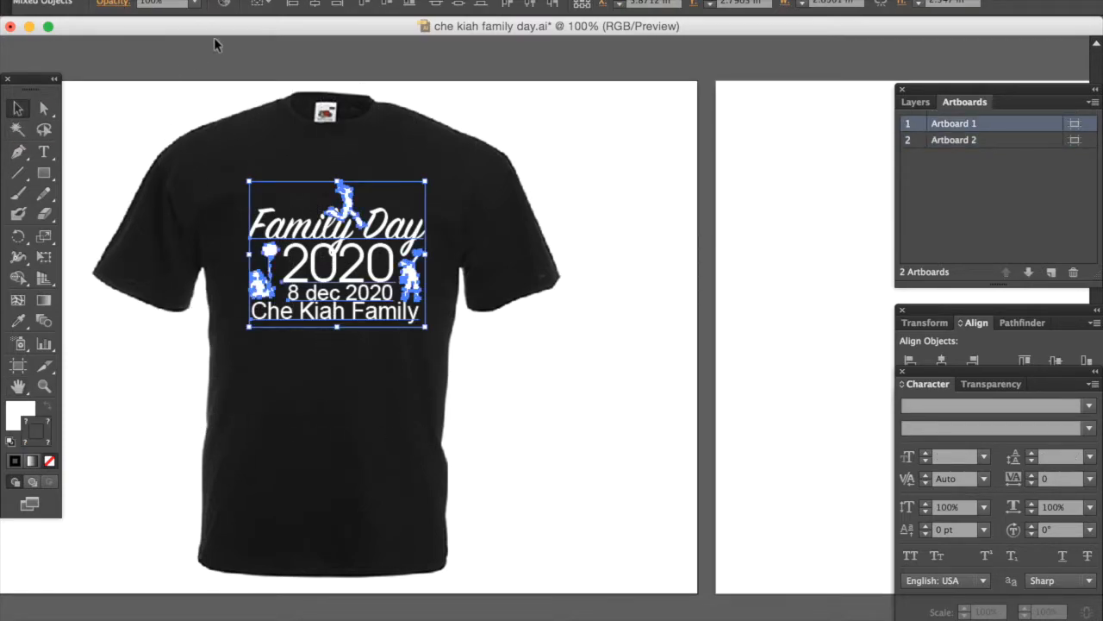
pyautogui.click(207, 0)
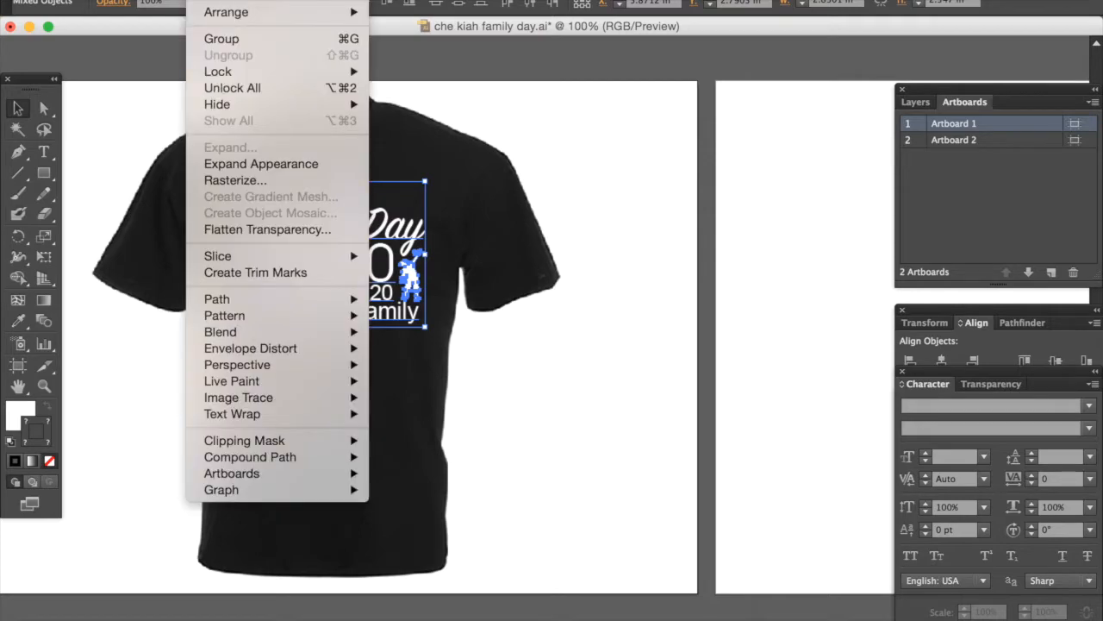
pyautogui.moveTo(226, 76)
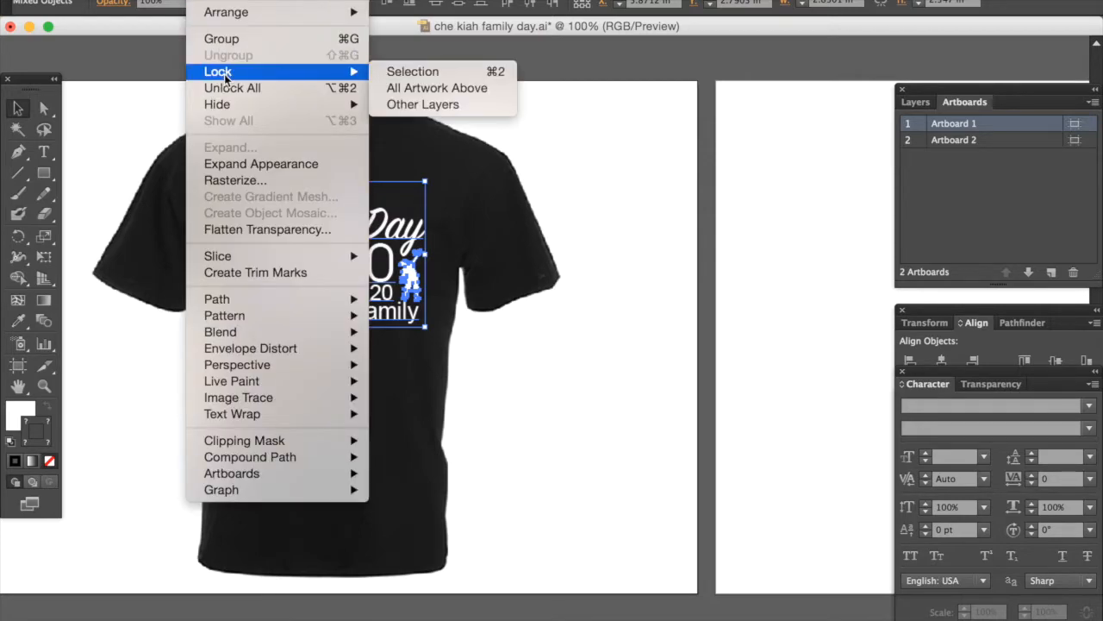
pyautogui.click(420, 71)
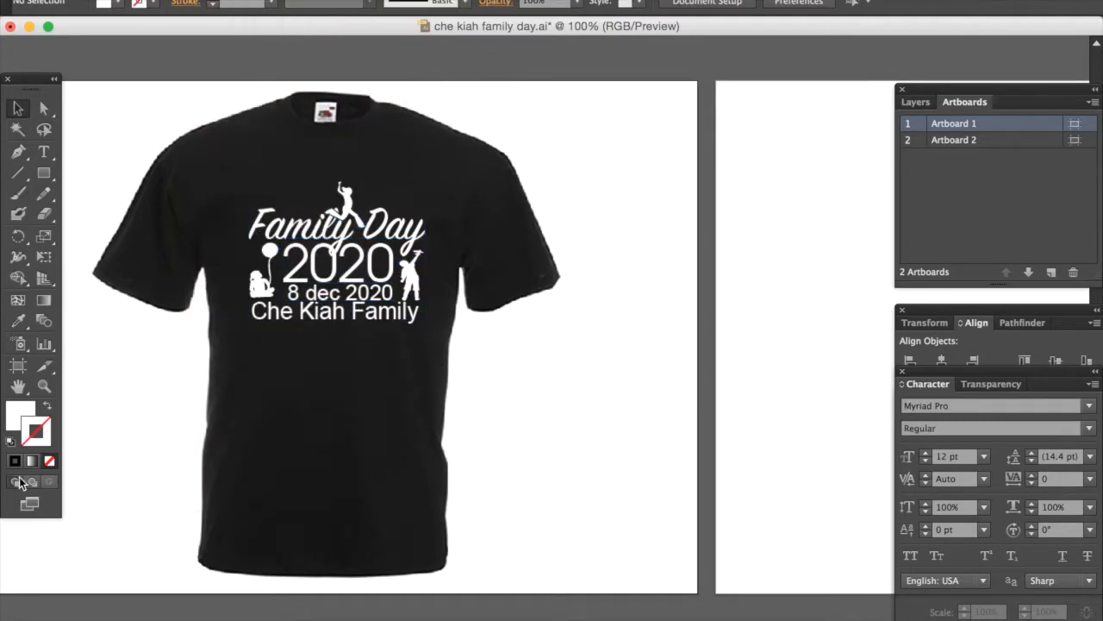
# Step: Select objects with the same fill and stroke as the jumping figure on the second artboard and swap their fill and stroke colours
pyautogui.click(18, 386)
pyautogui.moveTo(618, 423); pyautogui.dragTo(247, 452)
pyautogui.moveTo(569, 436); pyautogui.dragTo(336, 424)
pyautogui.click(18, 108)
pyautogui.moveTo(169, 93); pyautogui.dragTo(350, 200)
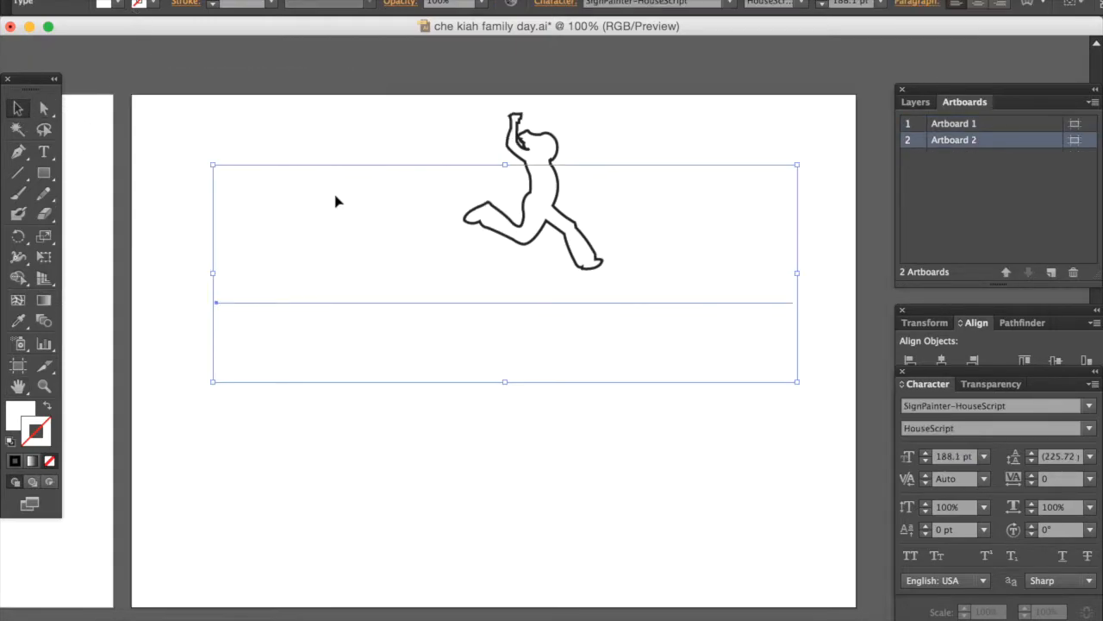
pyautogui.click(284, 86)
pyautogui.click(44, 109)
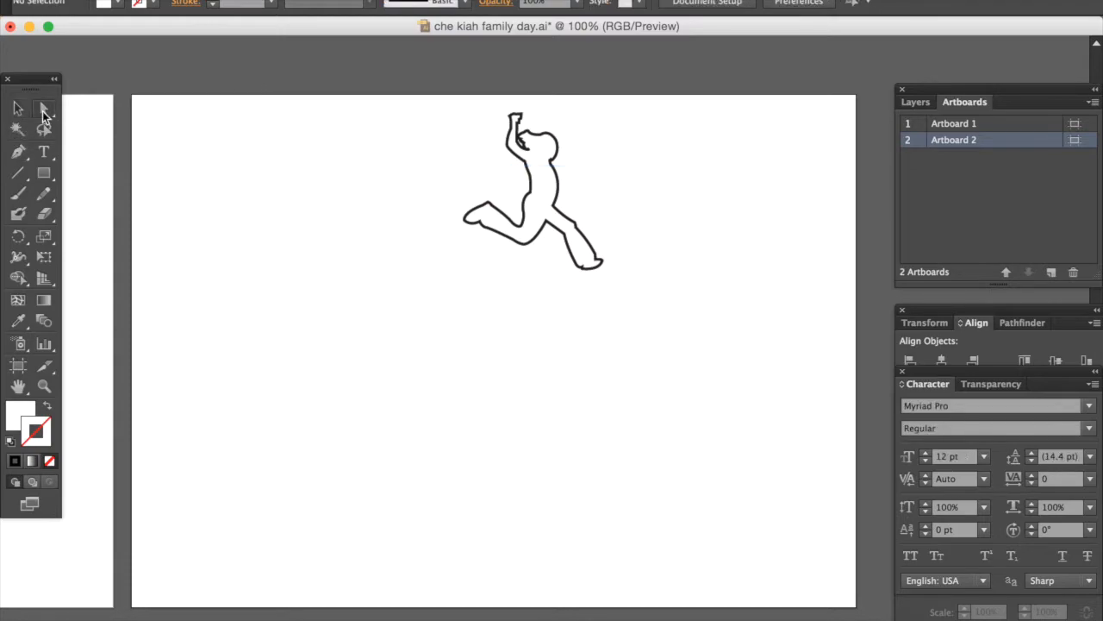
pyautogui.click(543, 188)
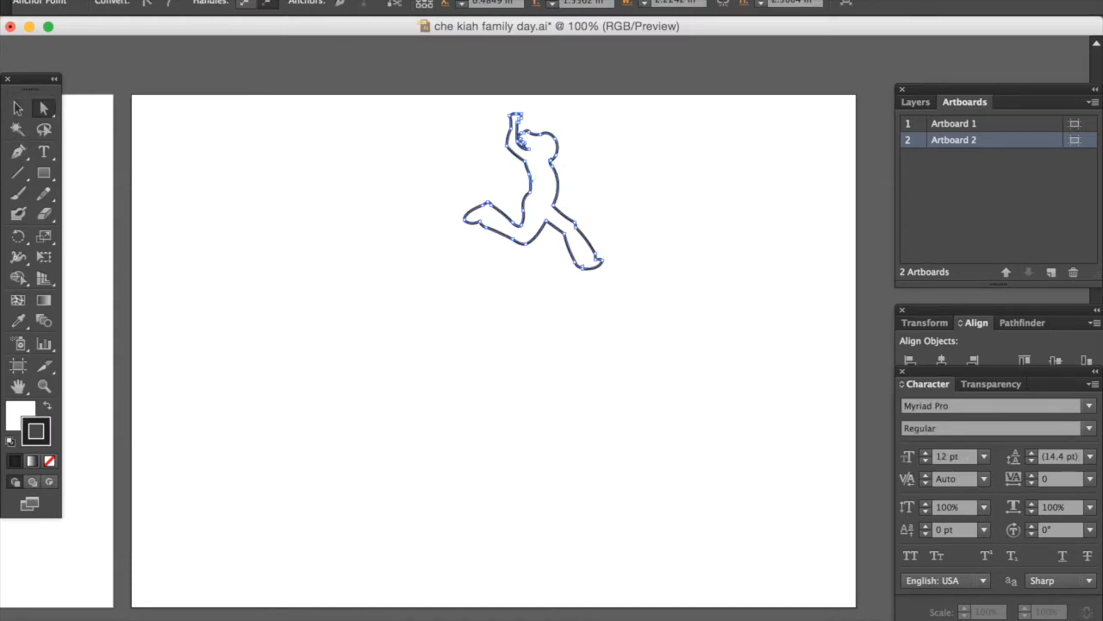
pyautogui.click(306, 1)
pyautogui.moveTo(308, 132)
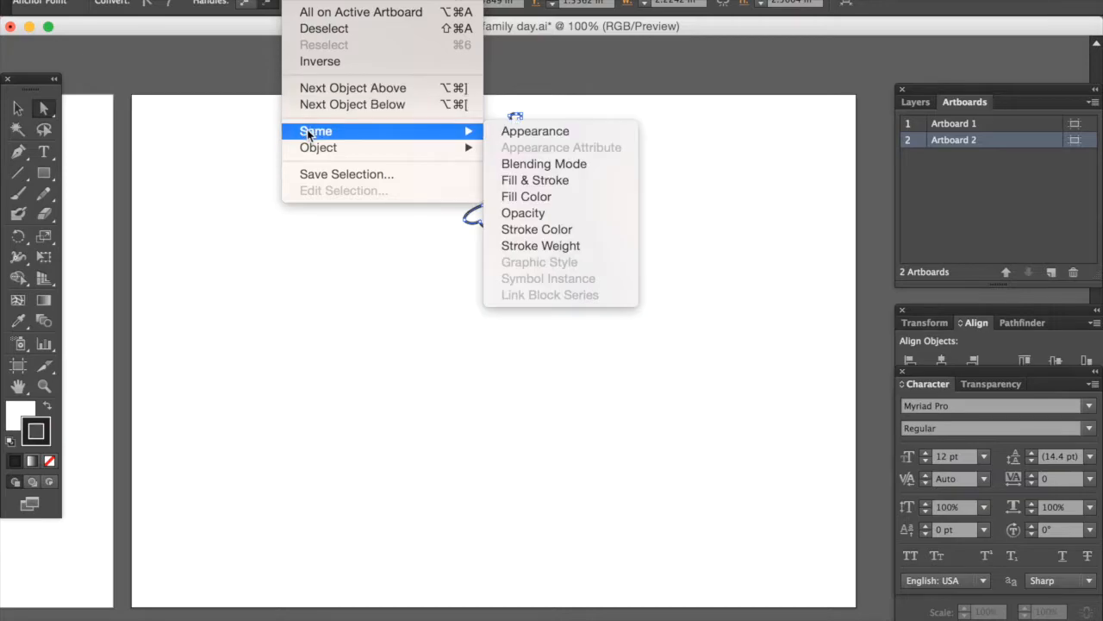
pyautogui.click(545, 184)
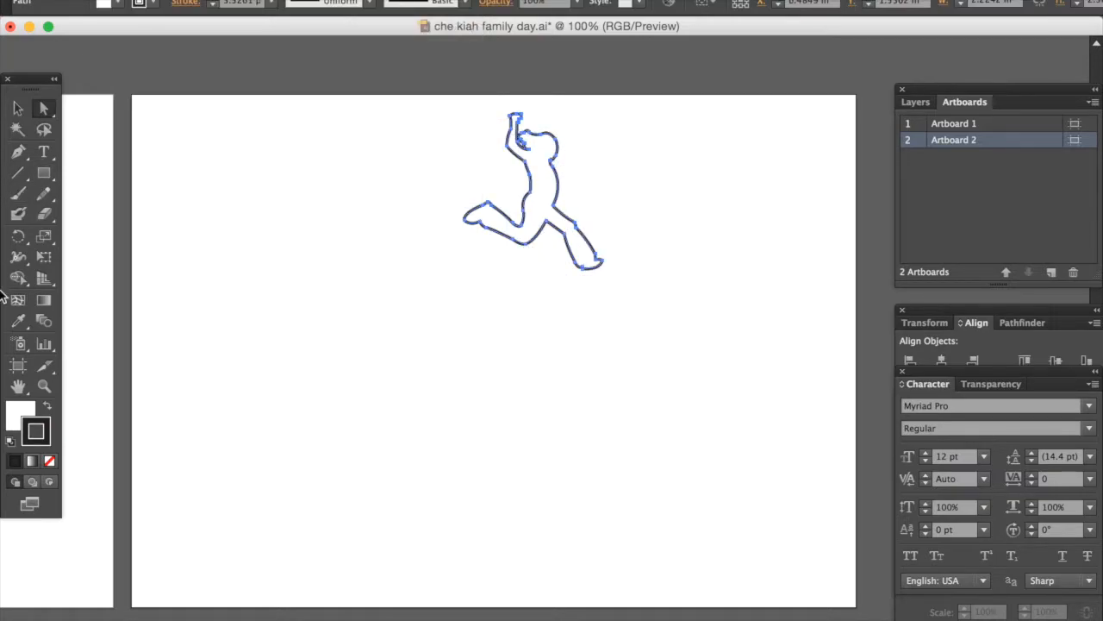
pyautogui.click(46, 407)
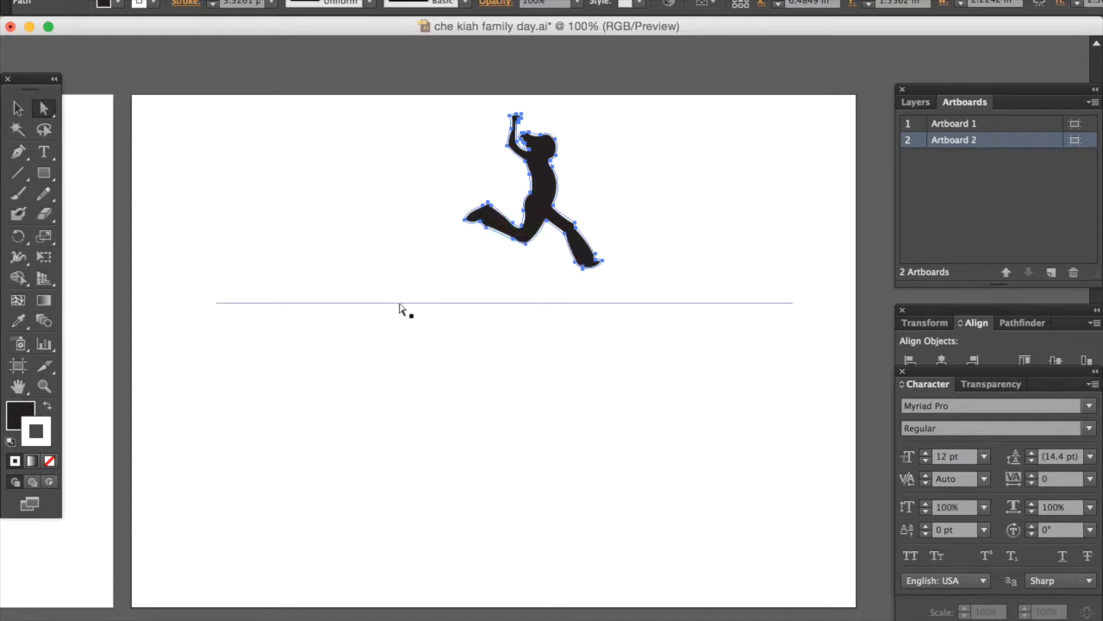
pyautogui.click(325, 69)
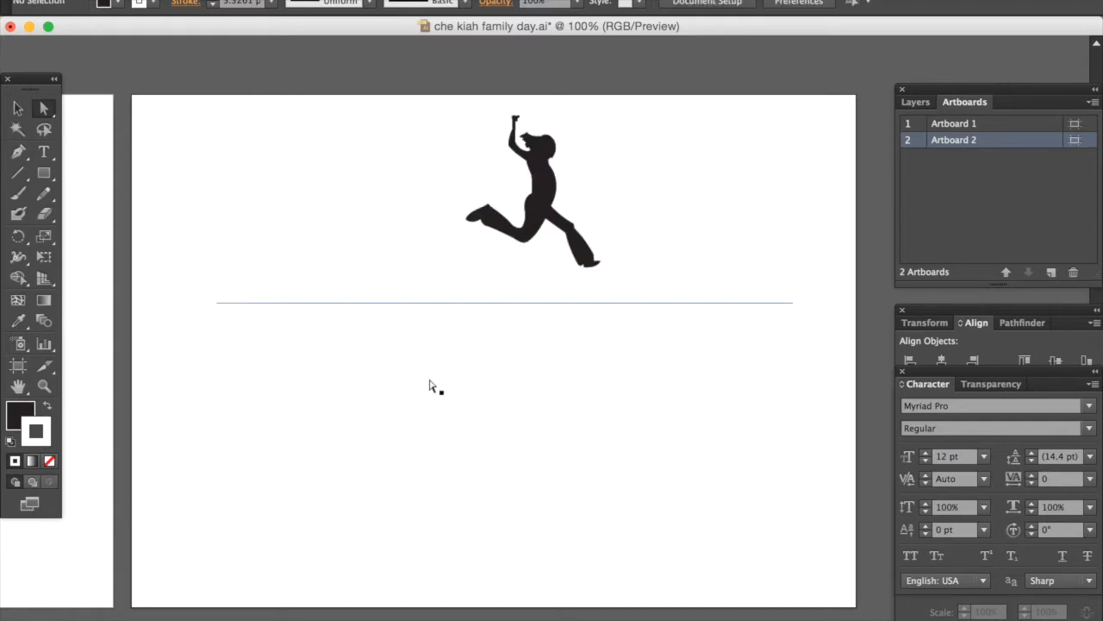
# Step: Select all objects sharing the white Family Day lettering's fill and stroke on the second artboard and set their fill to black
pyautogui.click(359, 303)
pyautogui.click(360, 0)
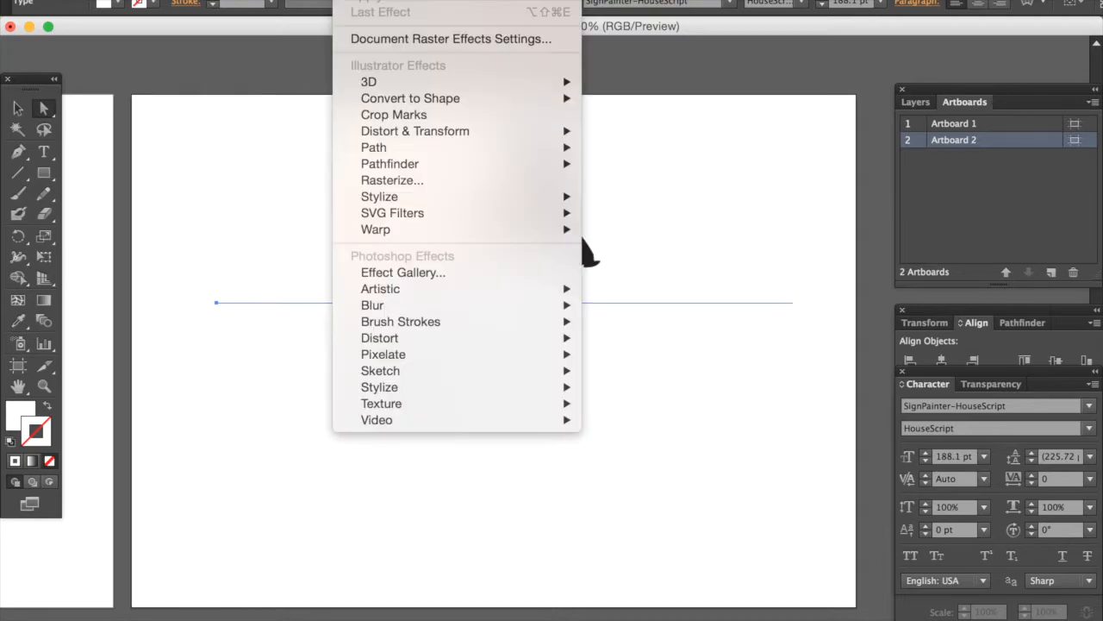
pyautogui.moveTo(327, 138)
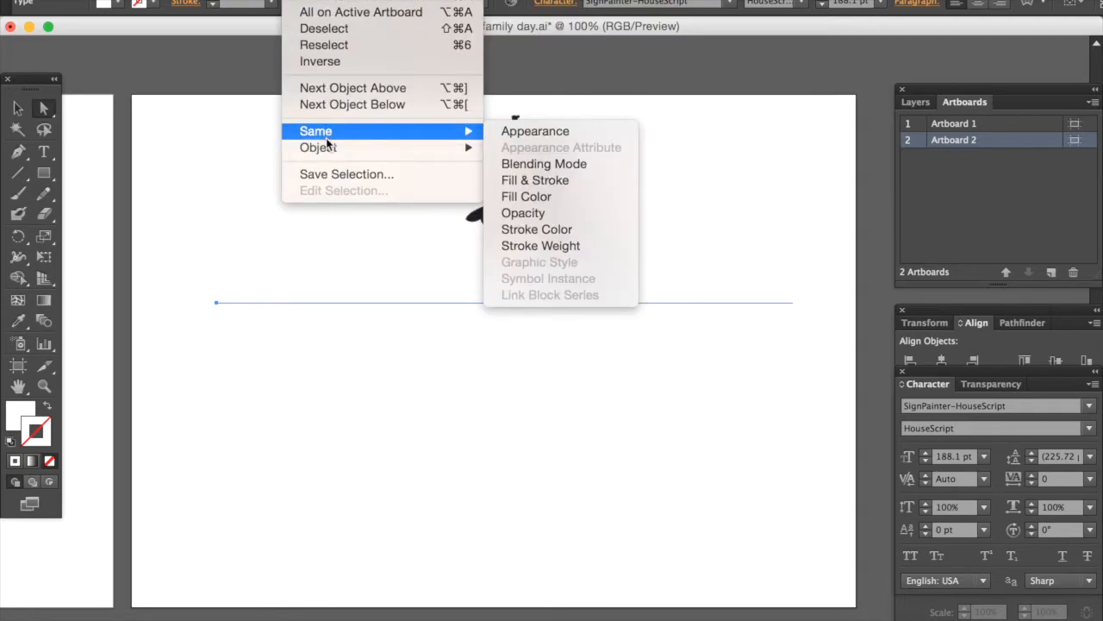
pyautogui.click(523, 186)
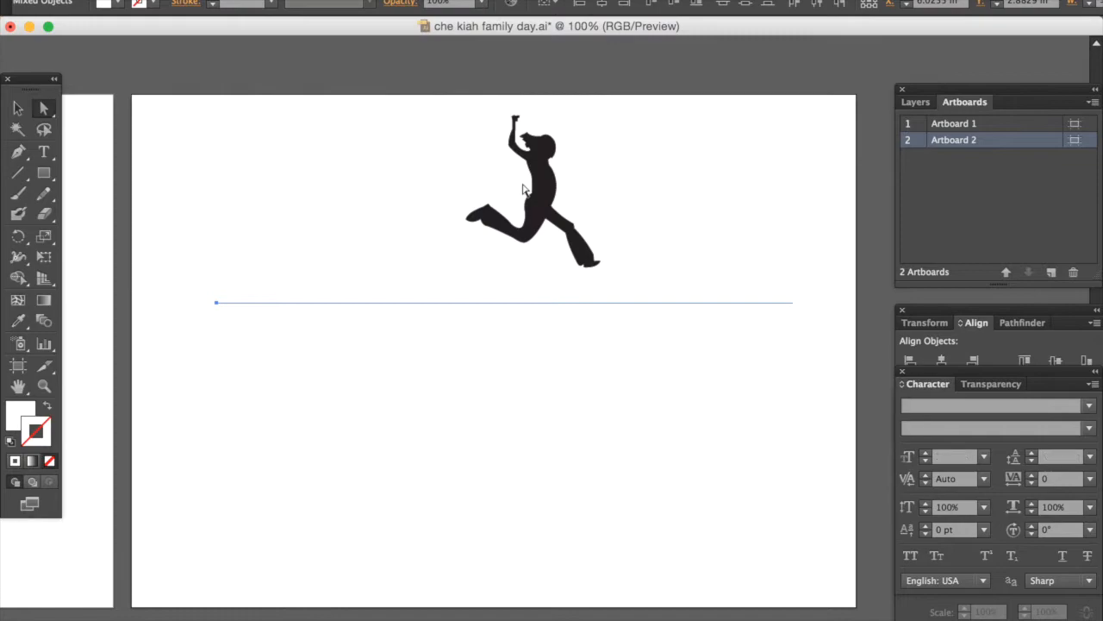
pyautogui.click(16, 412)
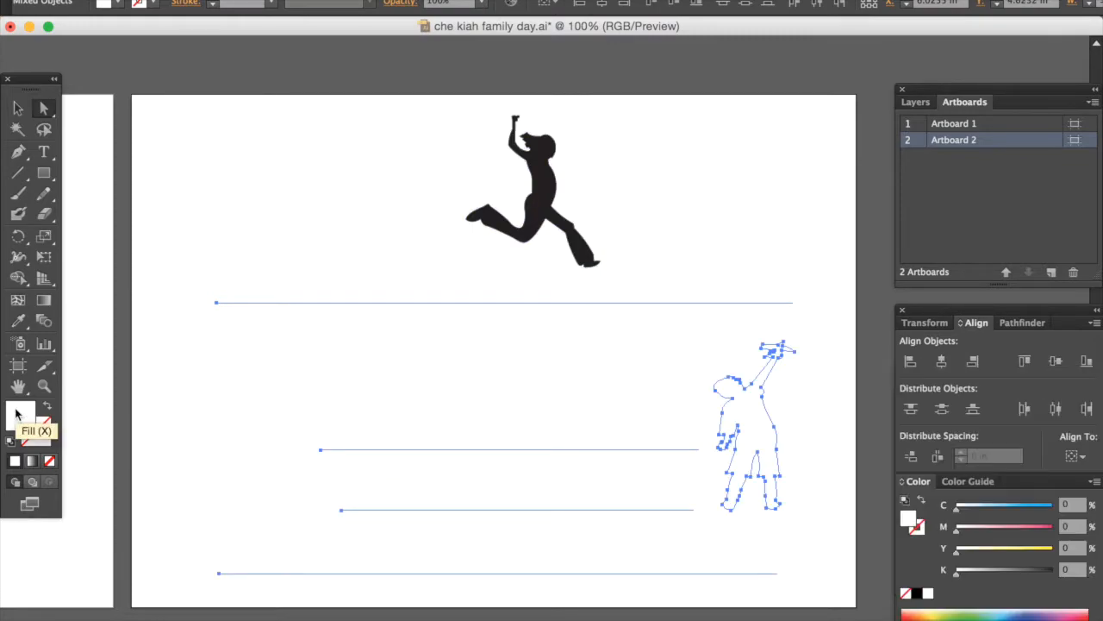
pyautogui.click(918, 596)
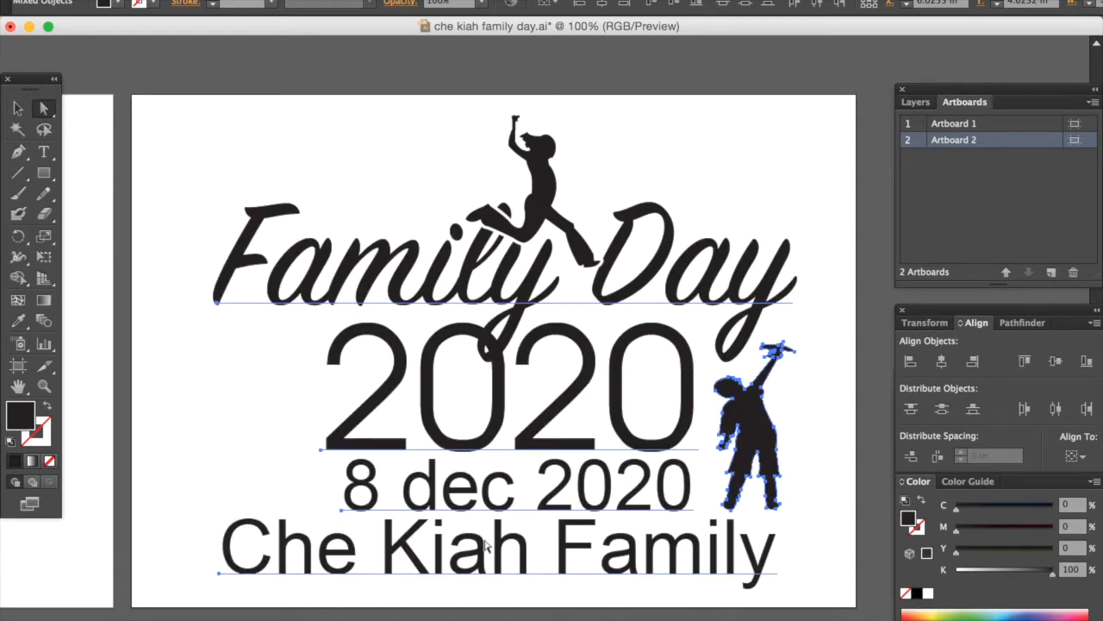
# Step: Select the seated child with the balloon, along with objects of the same fill and stroke, and set the fill to black
pyautogui.click(17, 110)
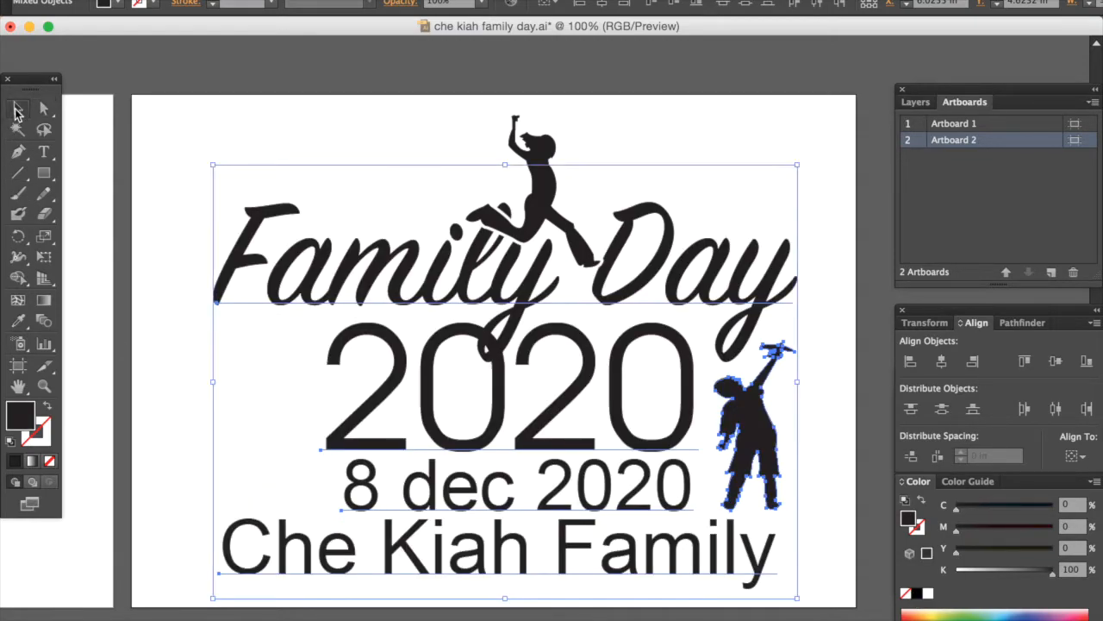
pyautogui.click(271, 69)
pyautogui.click(254, 455)
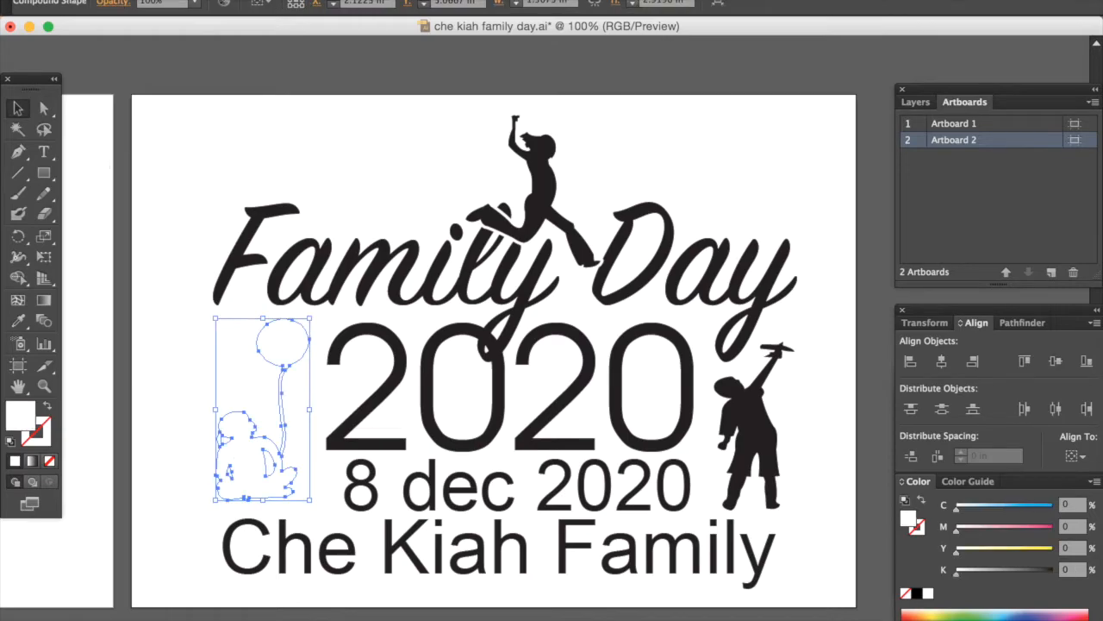
pyautogui.click(302, 0)
pyautogui.moveTo(313, 133)
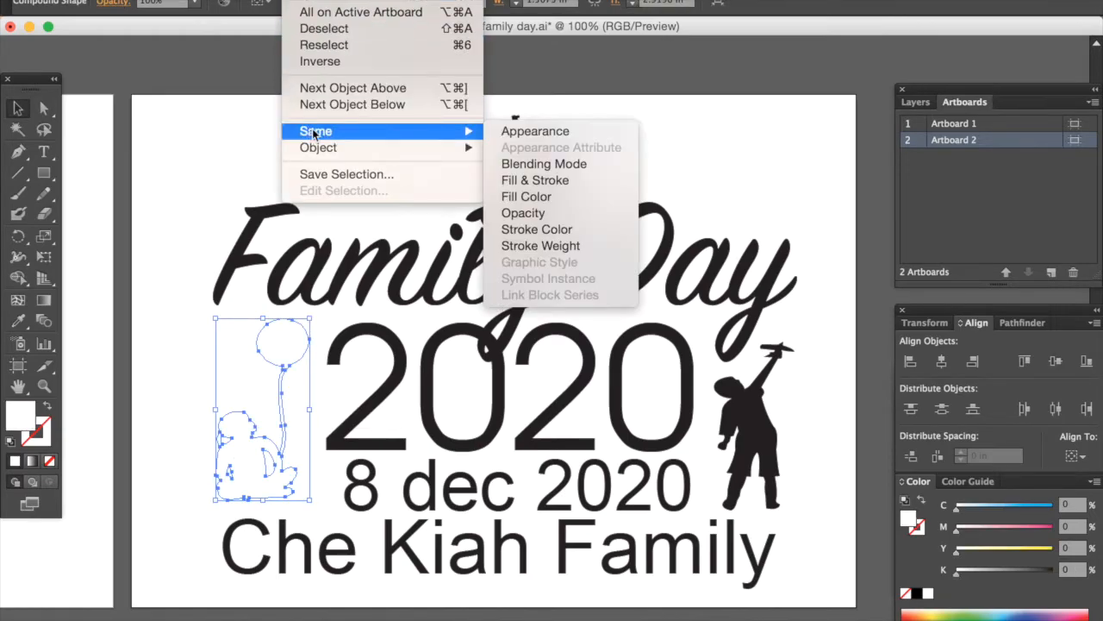
pyautogui.click(562, 189)
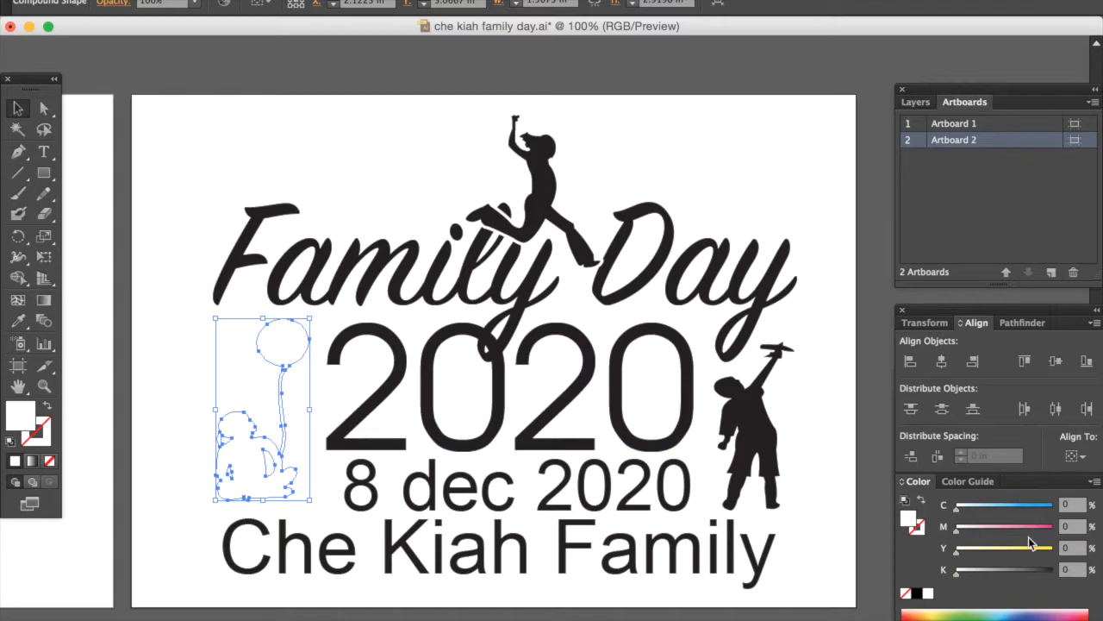
pyautogui.click(916, 595)
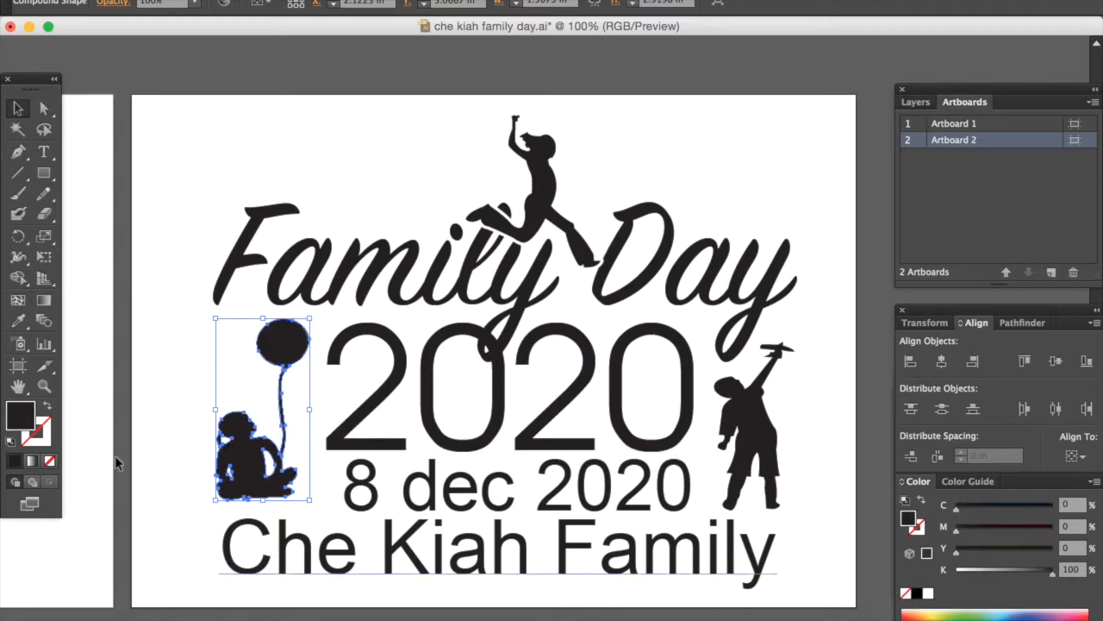
# Step: Compare the white artwork on the T-shirt in the first artboard with the enlarged black version on the second artboard
pyautogui.moveTo(565, 449); pyautogui.dragTo(509, 404)
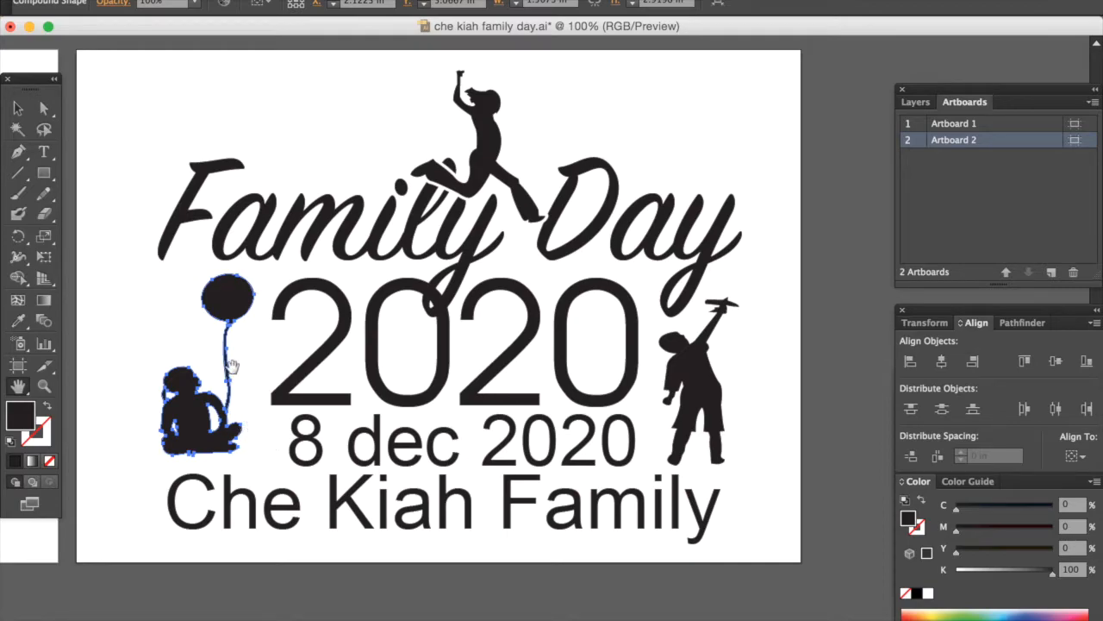
pyautogui.click(17, 108)
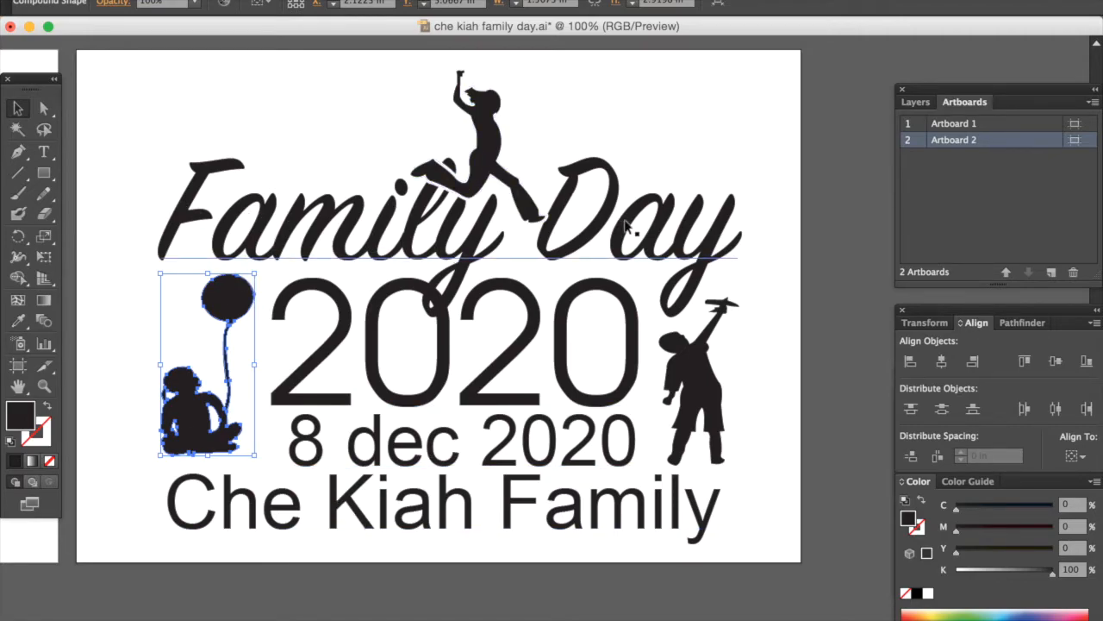
pyautogui.click(19, 388)
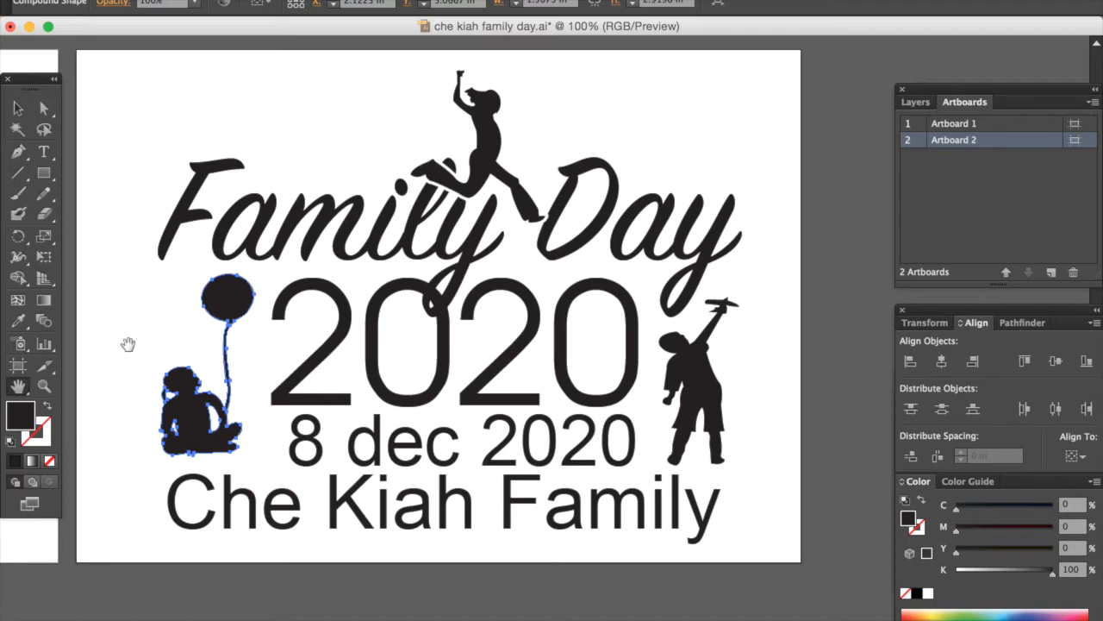
pyautogui.moveTo(133, 362); pyautogui.dragTo(593, 441)
pyautogui.moveTo(226, 448); pyautogui.dragTo(537, 419)
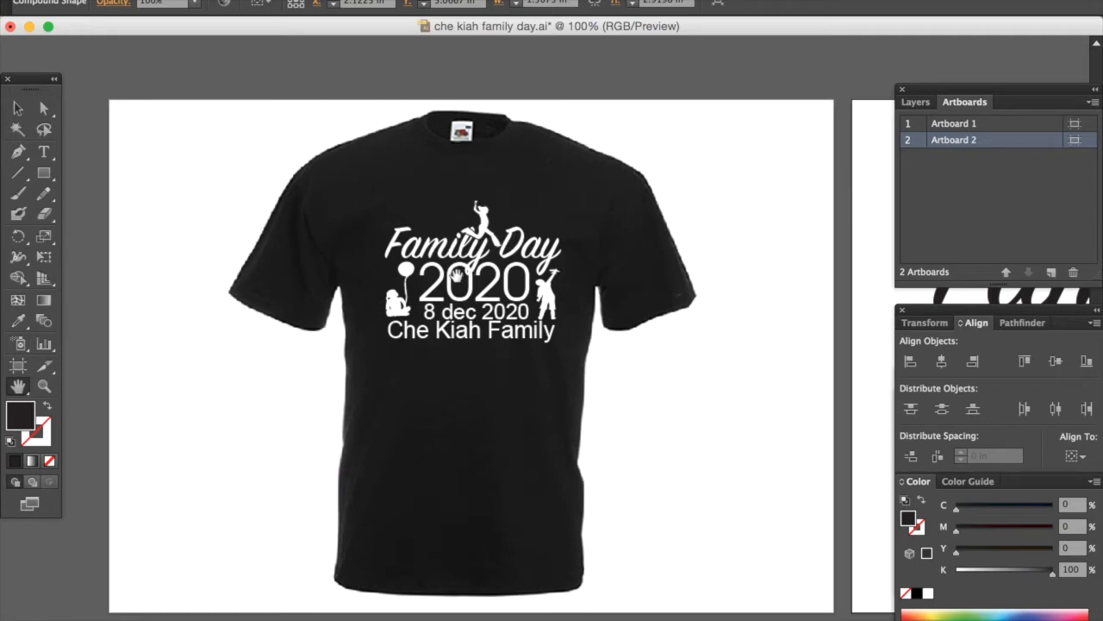
pyautogui.moveTo(701, 348); pyautogui.dragTo(170, 313)
pyautogui.moveTo(637, 357); pyautogui.dragTo(447, 399)
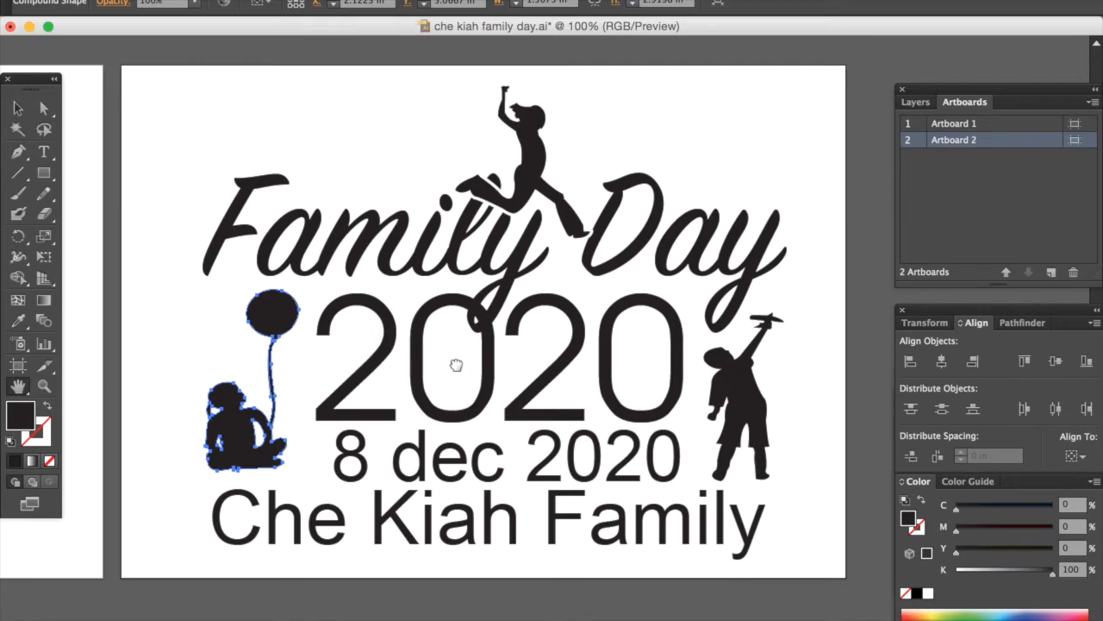
pyautogui.scroll(2, 456, 365)
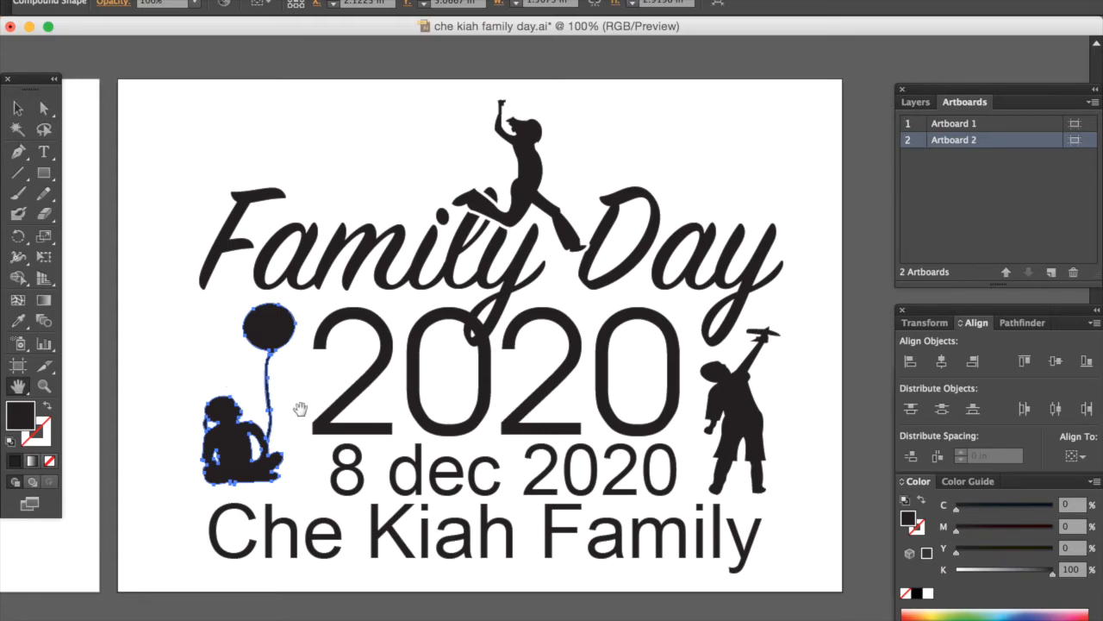
pyautogui.moveTo(281, 410); pyautogui.dragTo(317, 415)
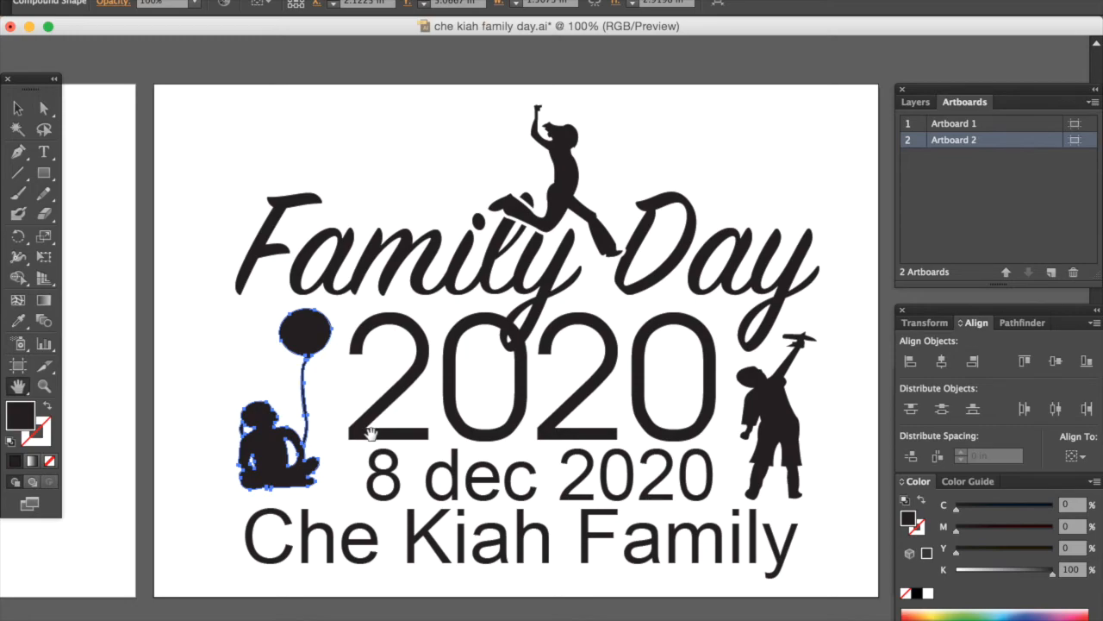
pyautogui.hscroll(3, 487, 424)
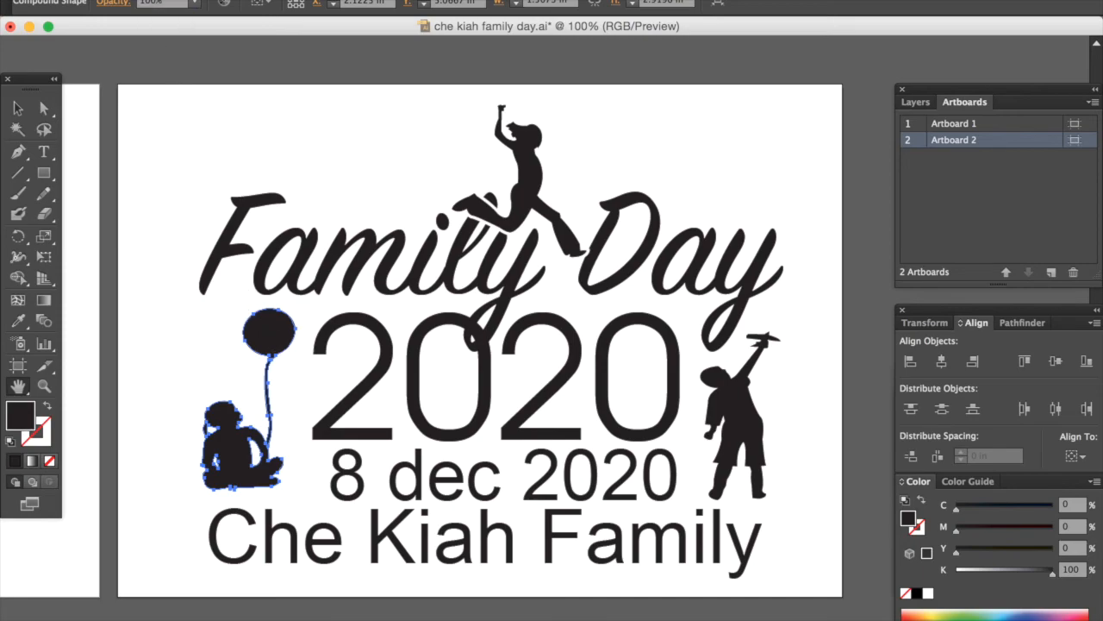
pyautogui.moveTo(689, 615)
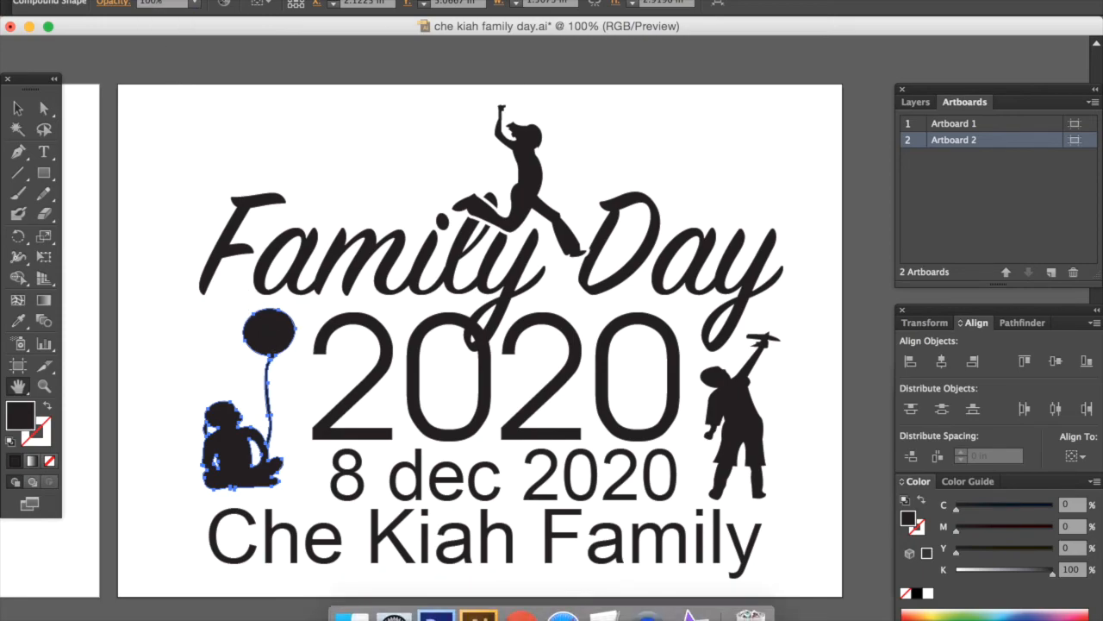